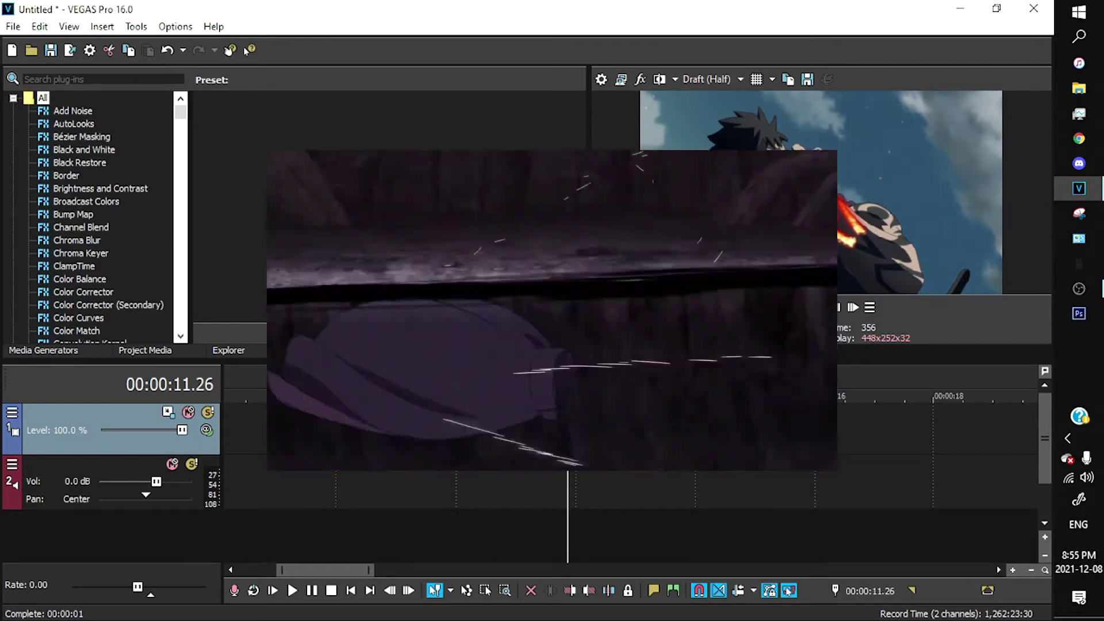
- Trim the last y2mate event so it ends just after 00:00:12
drag(604, 406, 621, 406)
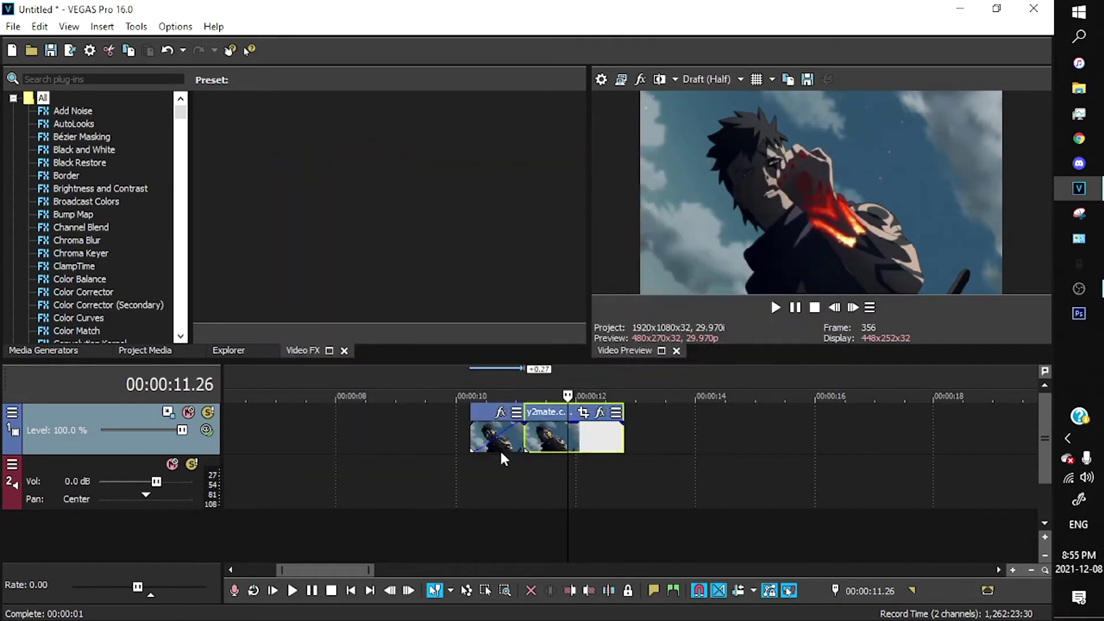
- Move the playhead into the clip and frame-step to frame 354 at 00:00:11.24
click(503, 446)
click(555, 438)
key(Right)
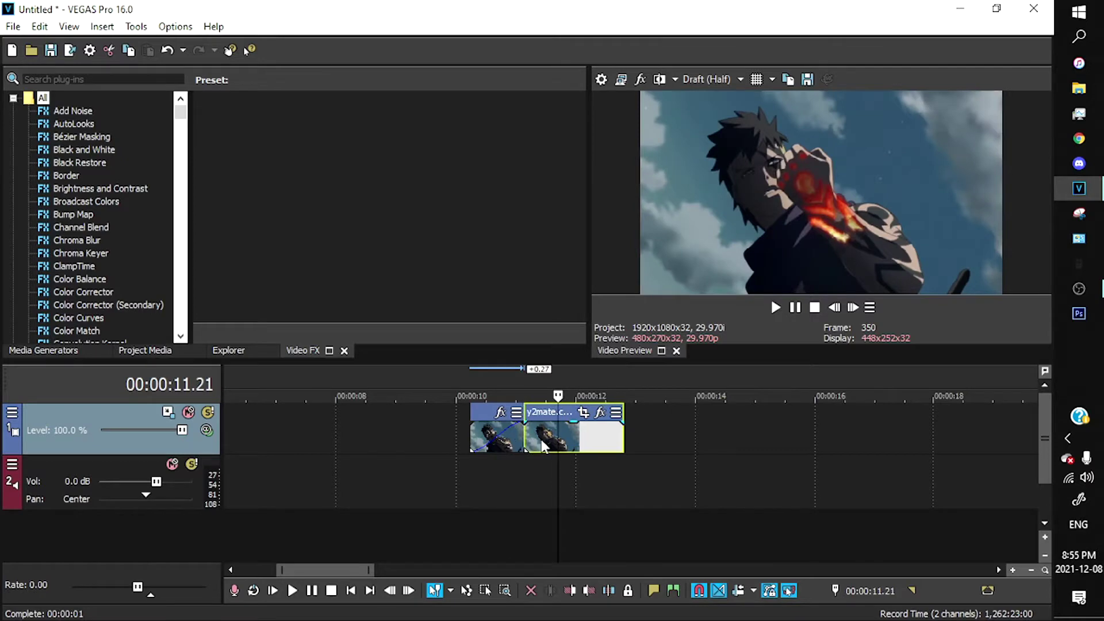
key(Right)
key(Right)
key(Right)
key(Right)
key(Right)
key(Right)
key(Right)
key(Right)
key(Right)
key(Right)
key(Left)
key(Left)
key(Left)
key(Left)
key(Left)
key(Left)
key(Left)
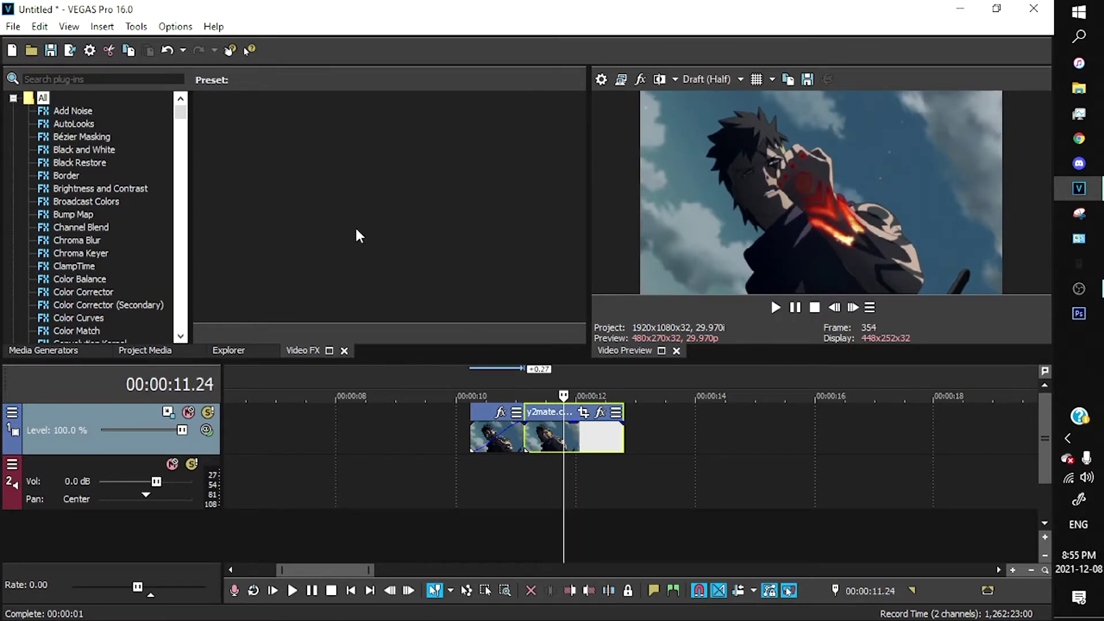
- Switch from the project media bin to the Explorer to browse for the Shockwave 12 effect clip
click(146, 351)
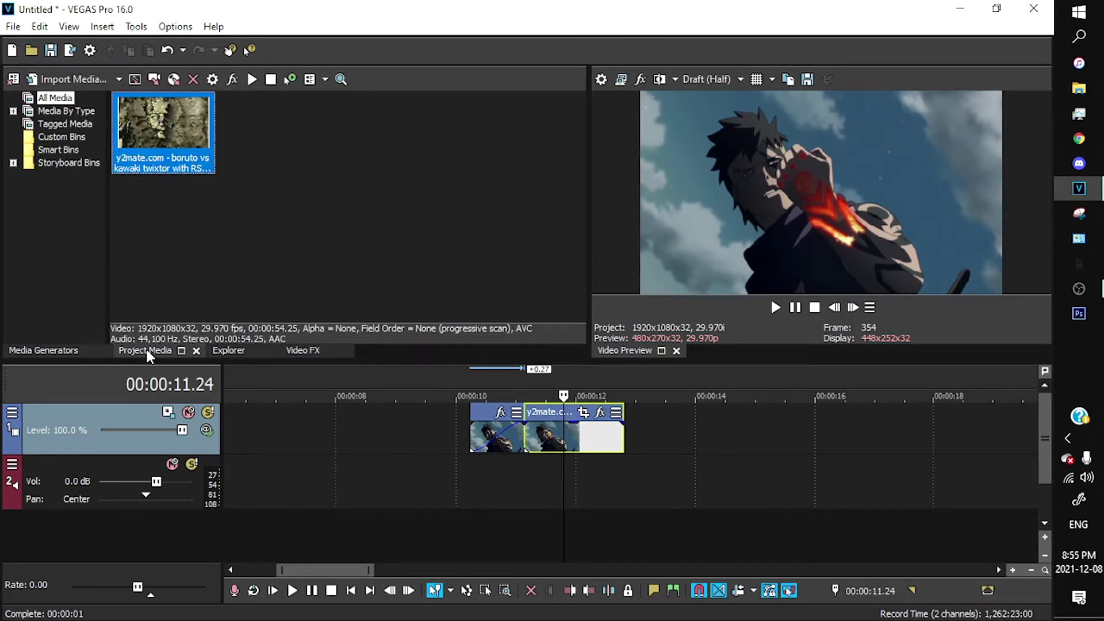
click(228, 351)
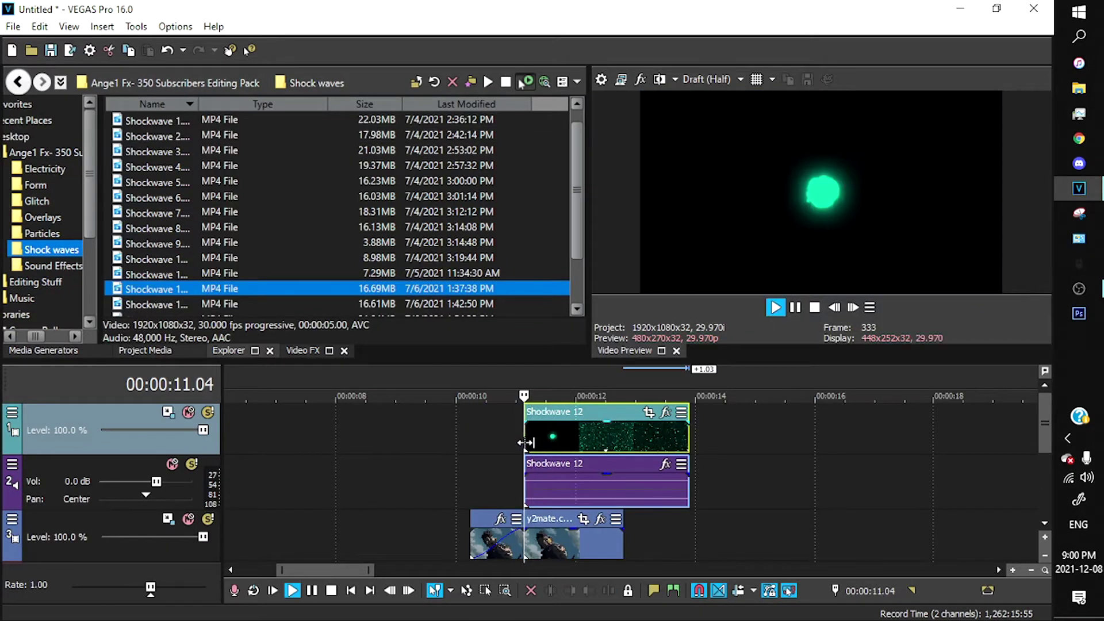
- Stop playback and delete the Shockwave 12 audio event and its empty audio track
key(space)
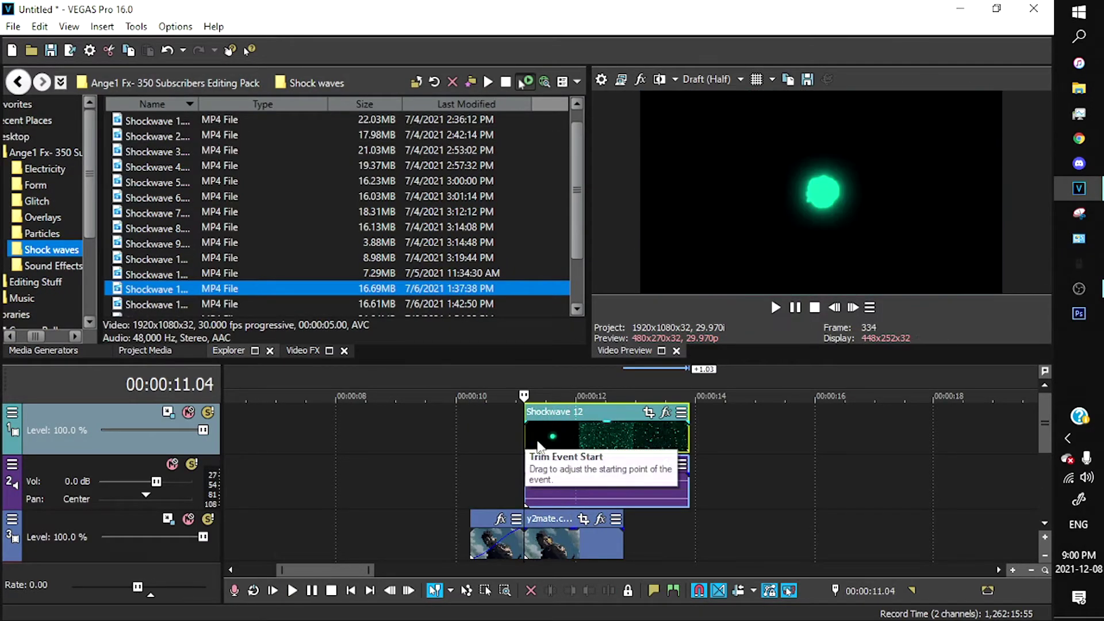
click(534, 464)
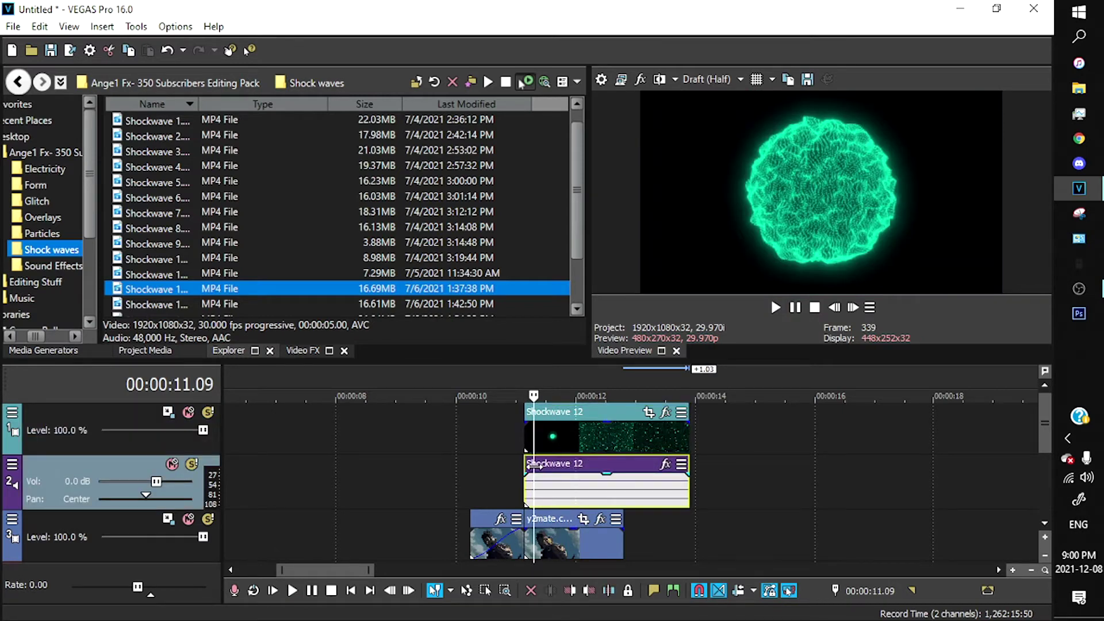
key(Delete)
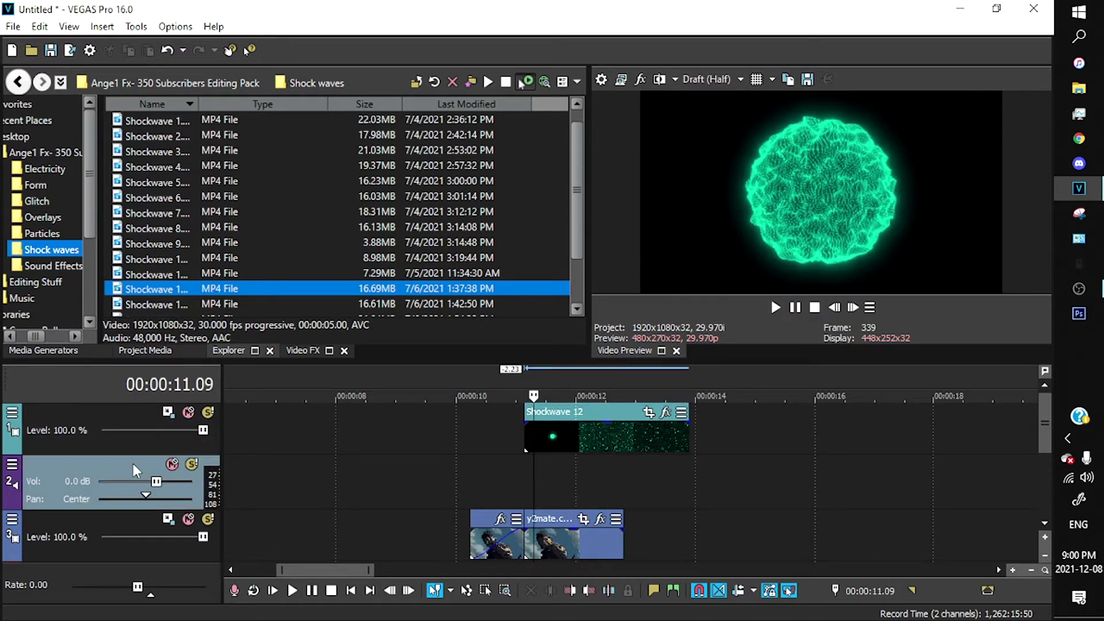
key(Delete)
- Split the shockwave clip at 00:00:12.24 and delete its trailing part
click(622, 440)
key(s)
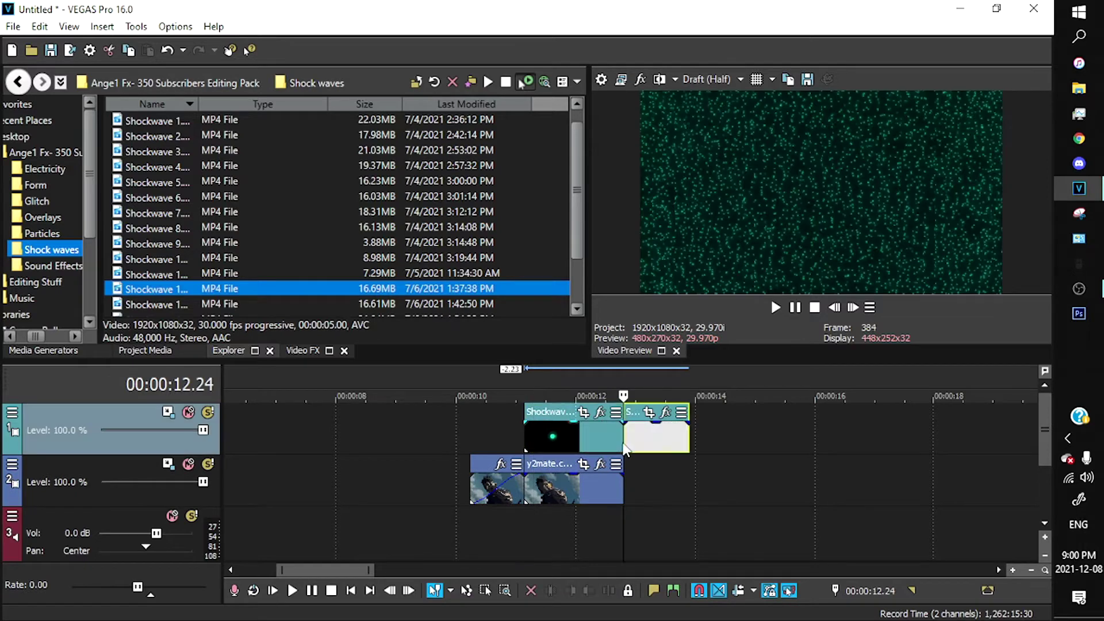
key(Delete)
- Set the shockwave track's compositing mode to Add, then open the anime clip's Pan/Crop
click(555, 437)
click(13, 413)
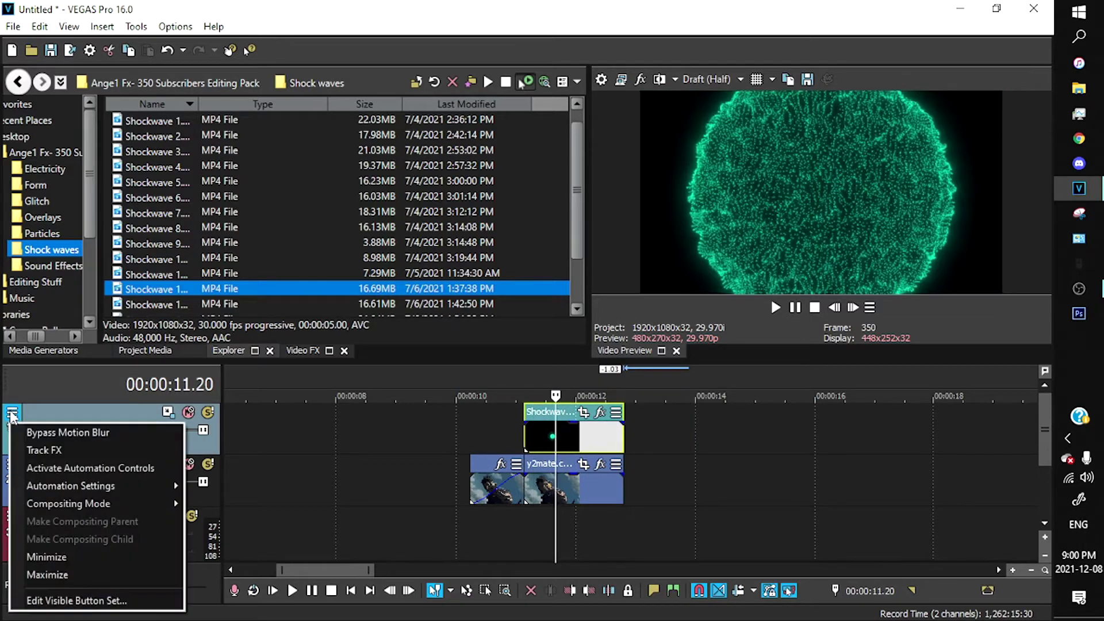
mouse_move(95, 504)
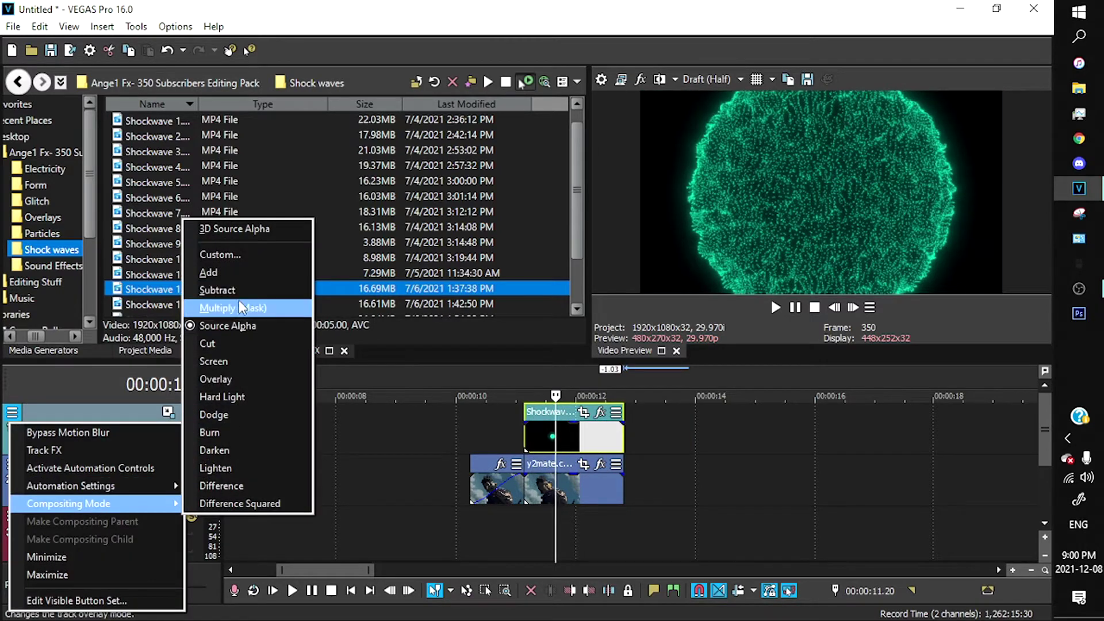
click(236, 272)
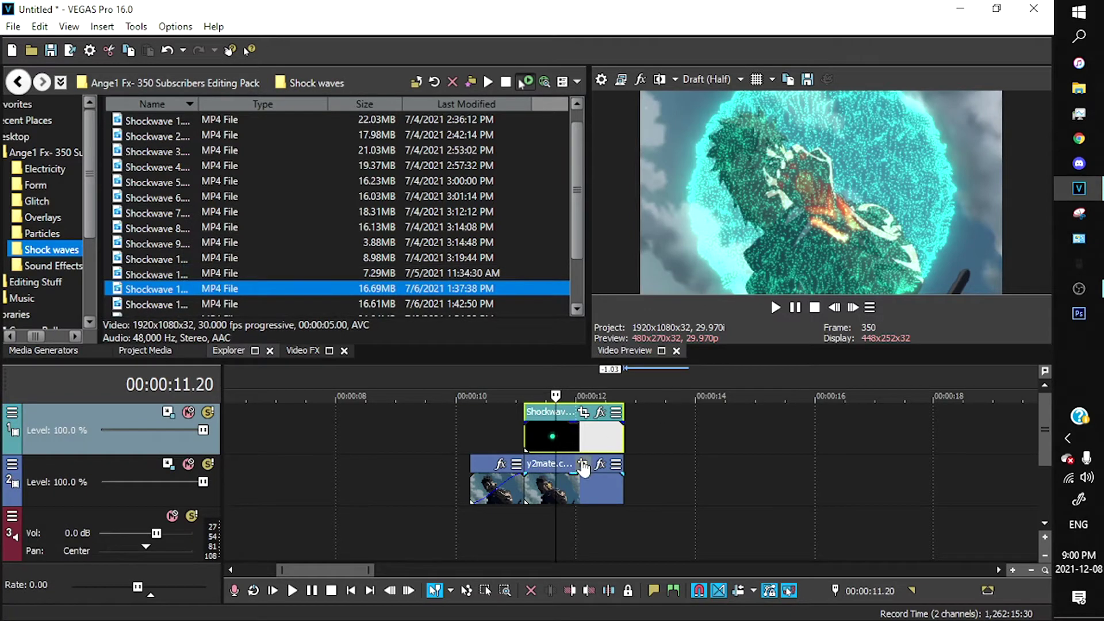
click(572, 487)
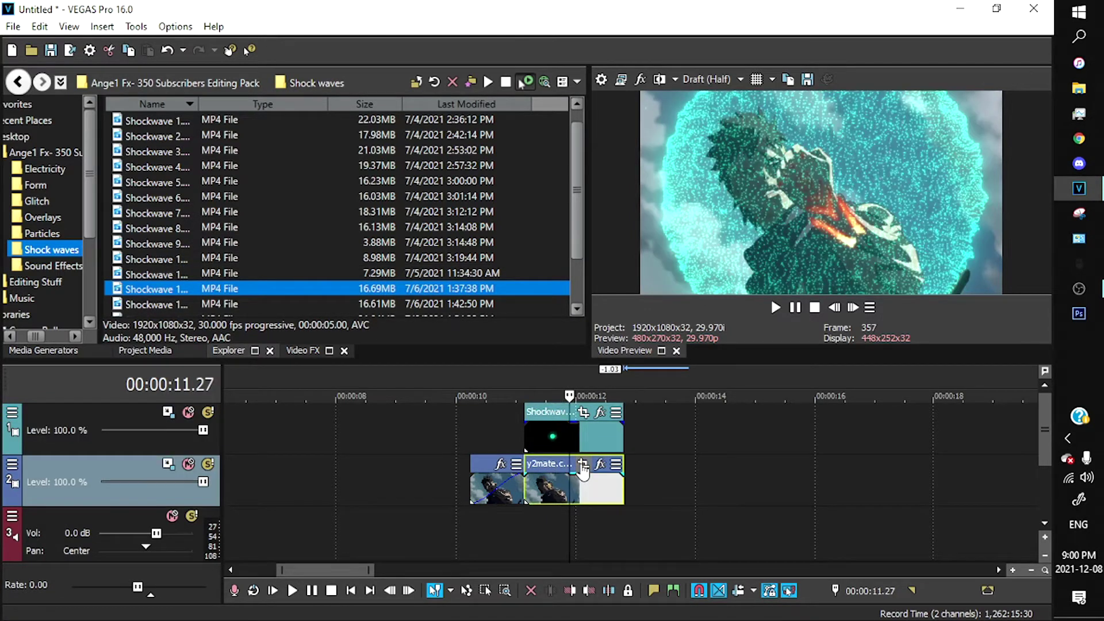
click(582, 465)
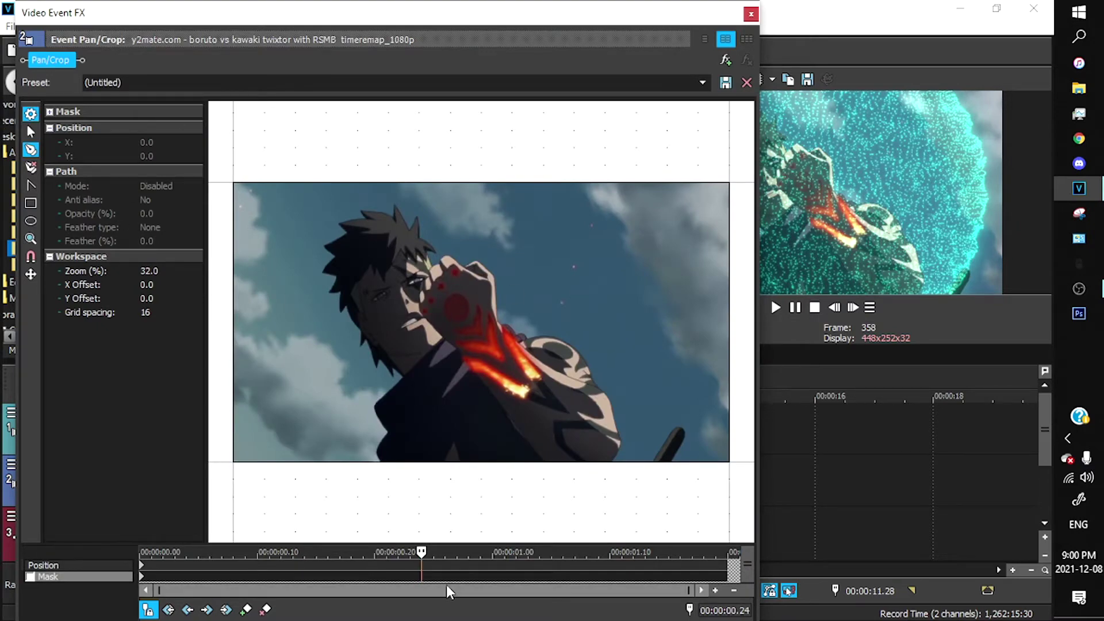
- Begin the character's mask path, tracing up the back and the left side of the hair
mouse_move(402, 575)
mouse_down()
mouse_move(441, 574)
mouse_move(343, 575)
mouse_move(522, 583)
mouse_move(390, 584)
mouse_up()
click(371, 451)
click(382, 428)
click(374, 407)
click(391, 376)
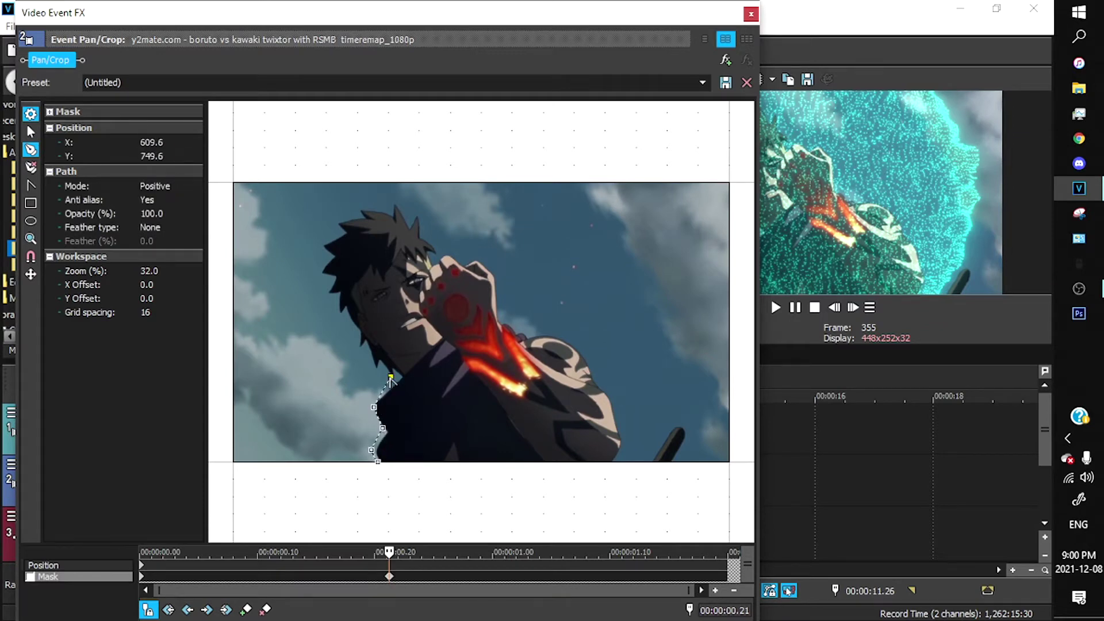
click(370, 357)
click(349, 320)
click(339, 311)
click(335, 292)
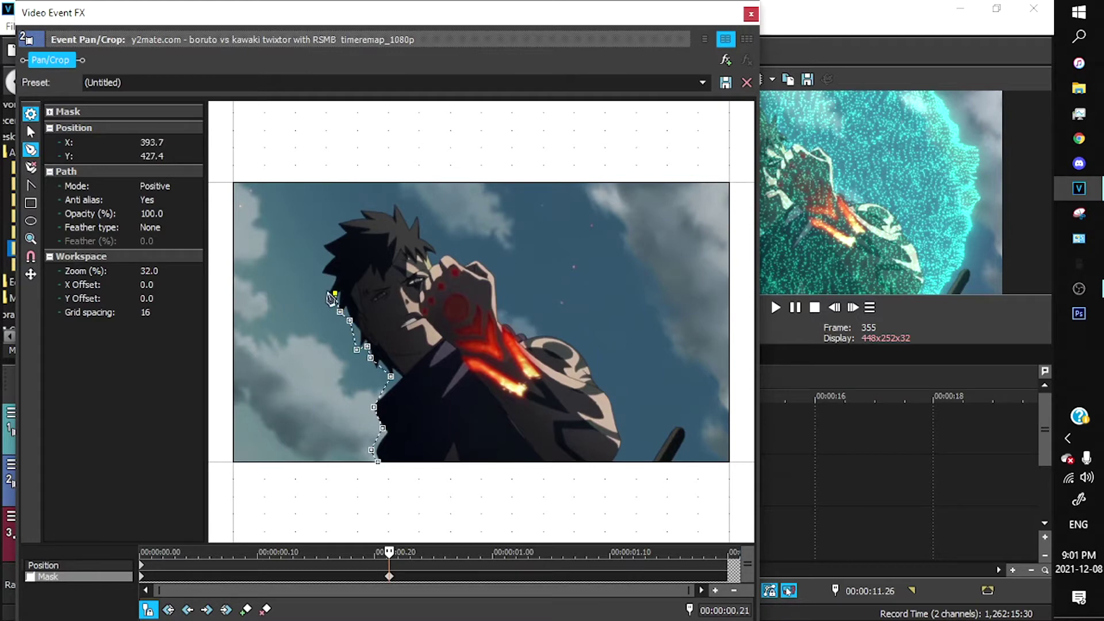
click(326, 289)
click(332, 275)
click(316, 274)
click(328, 260)
click(323, 245)
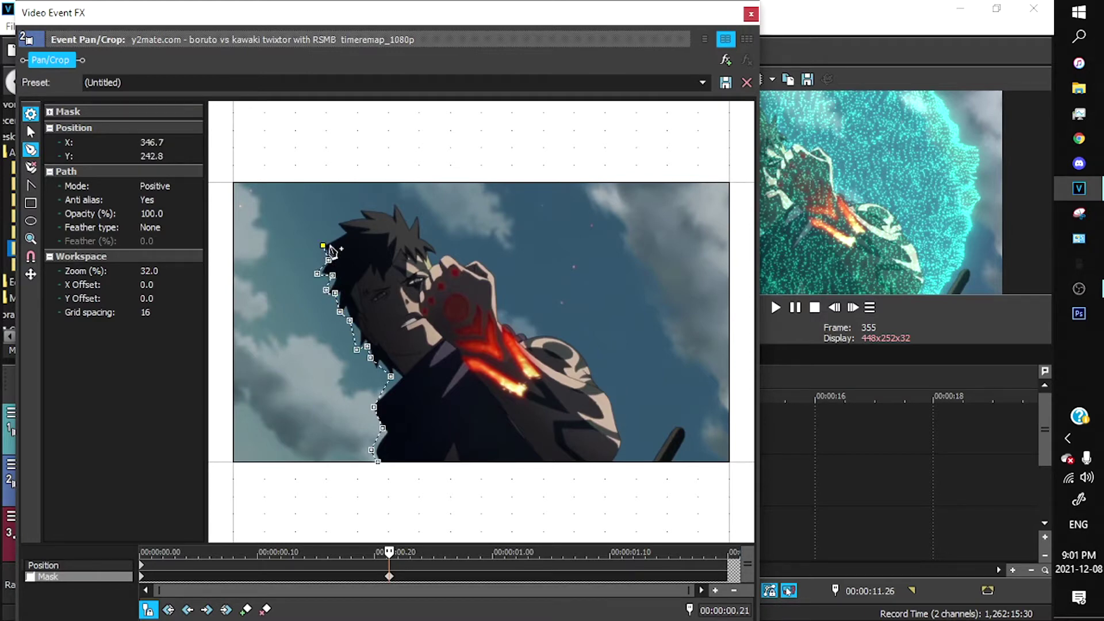
click(340, 236)
- Continue the mask along the top of the hair, its spikes and the raised hand
click(339, 224)
click(363, 215)
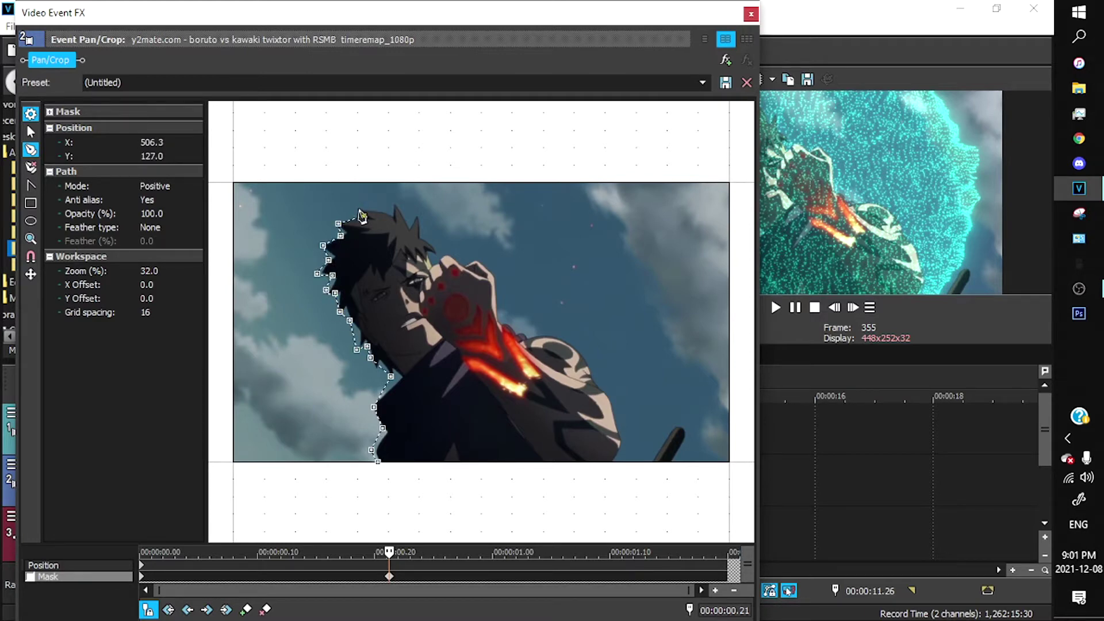
click(357, 208)
click(391, 212)
click(392, 203)
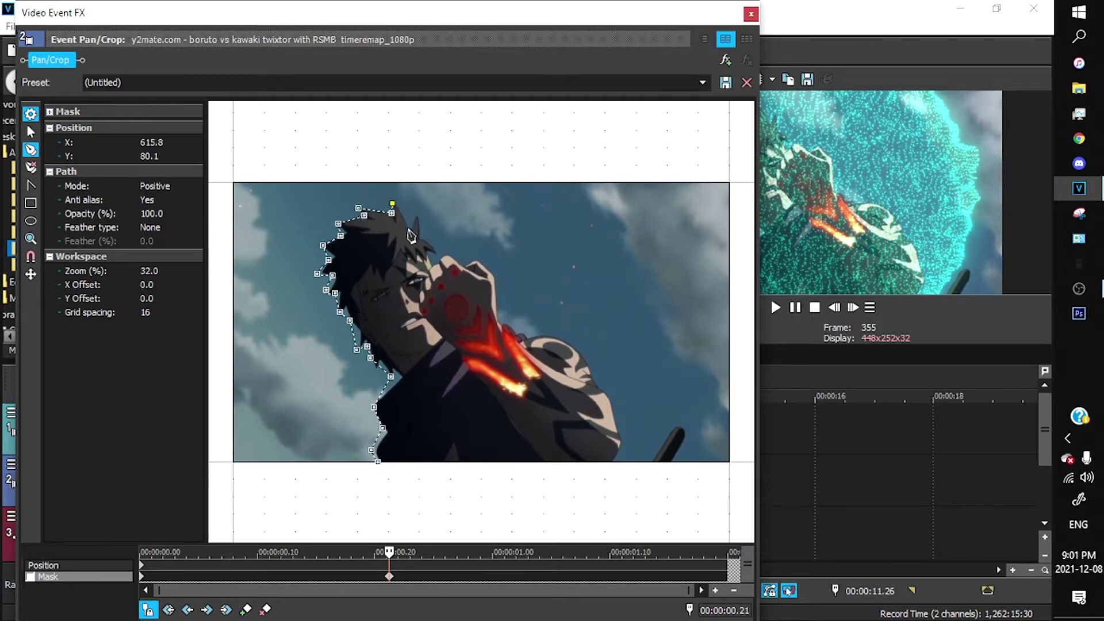
click(408, 227)
click(419, 215)
click(420, 231)
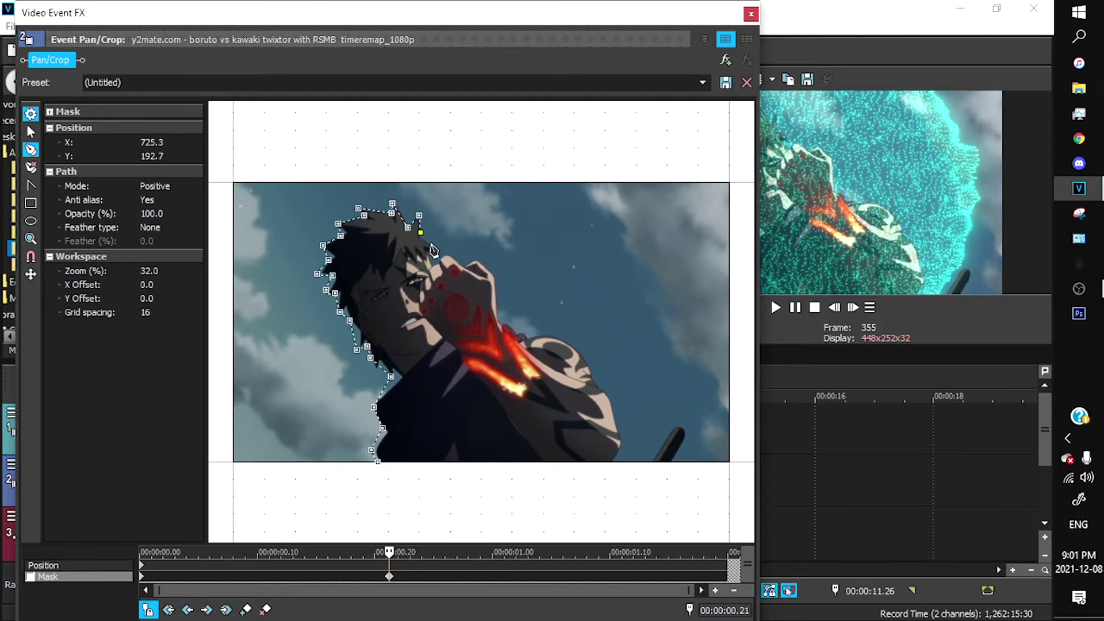
click(437, 249)
click(427, 252)
click(432, 264)
click(446, 254)
click(464, 264)
click(479, 263)
click(495, 283)
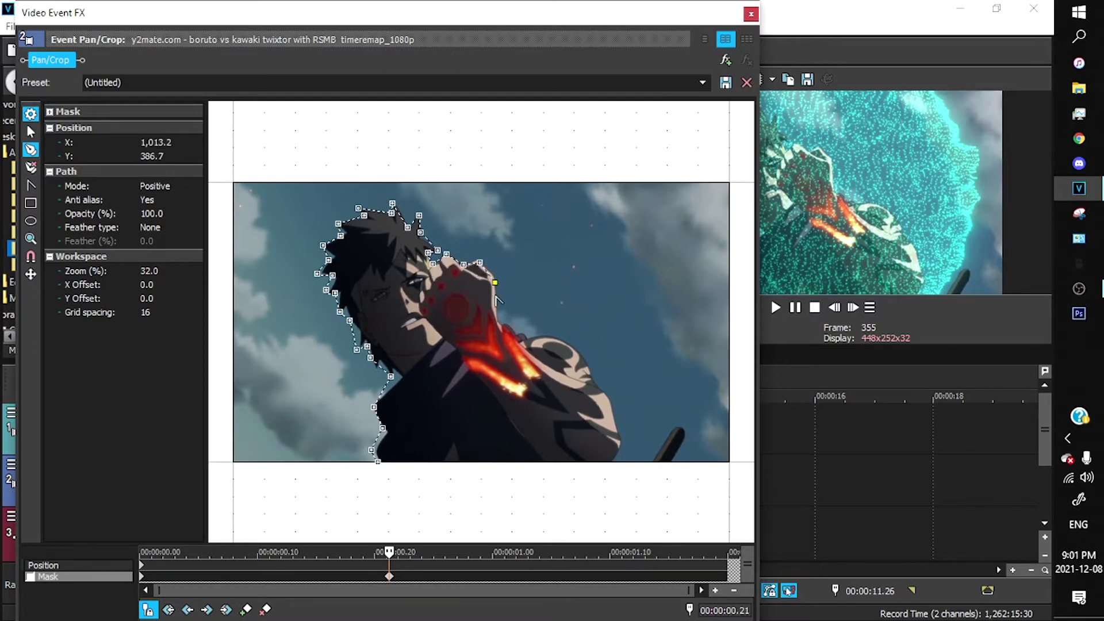
click(498, 319)
- Trace the mask down the shoulder and arm edge and close it around the character
click(518, 332)
click(530, 338)
click(553, 337)
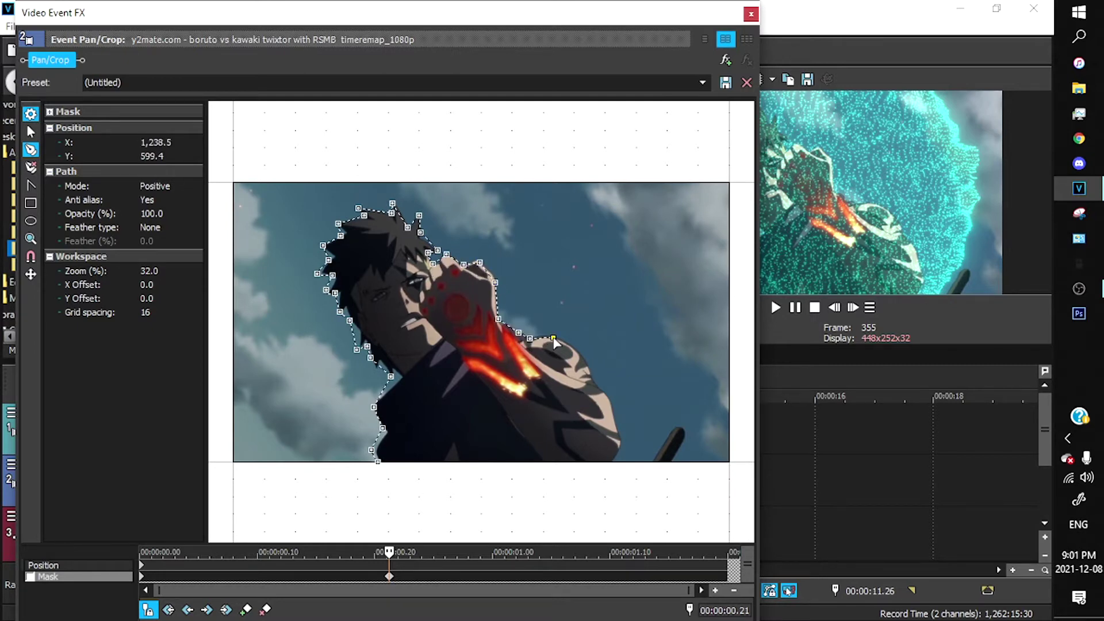
click(580, 352)
click(588, 367)
click(600, 385)
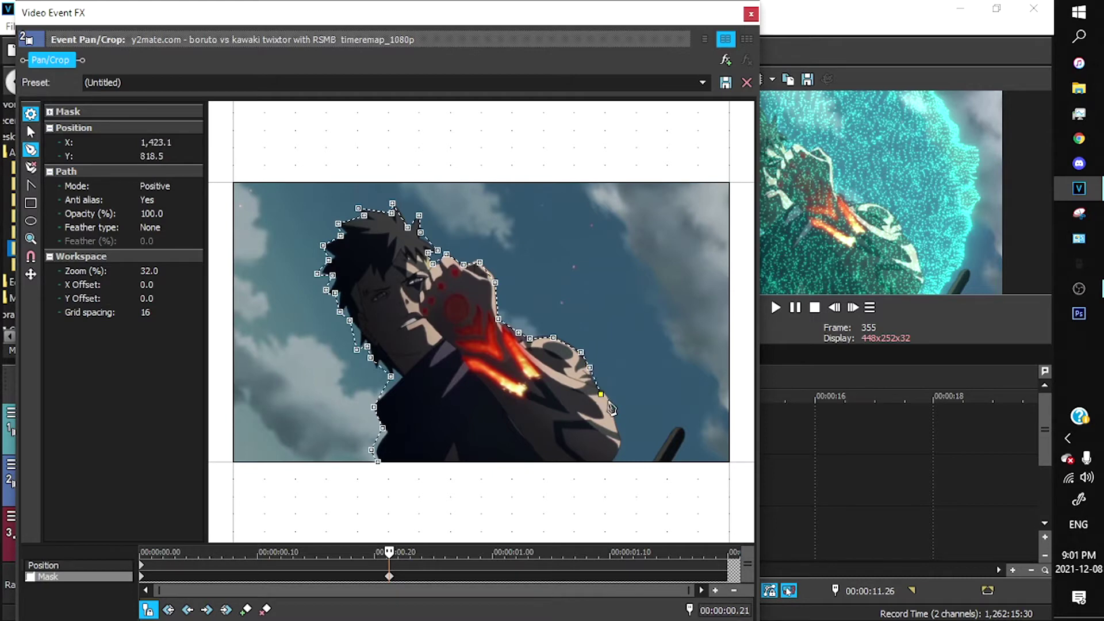
click(608, 400)
click(620, 426)
click(620, 449)
click(606, 470)
click(378, 462)
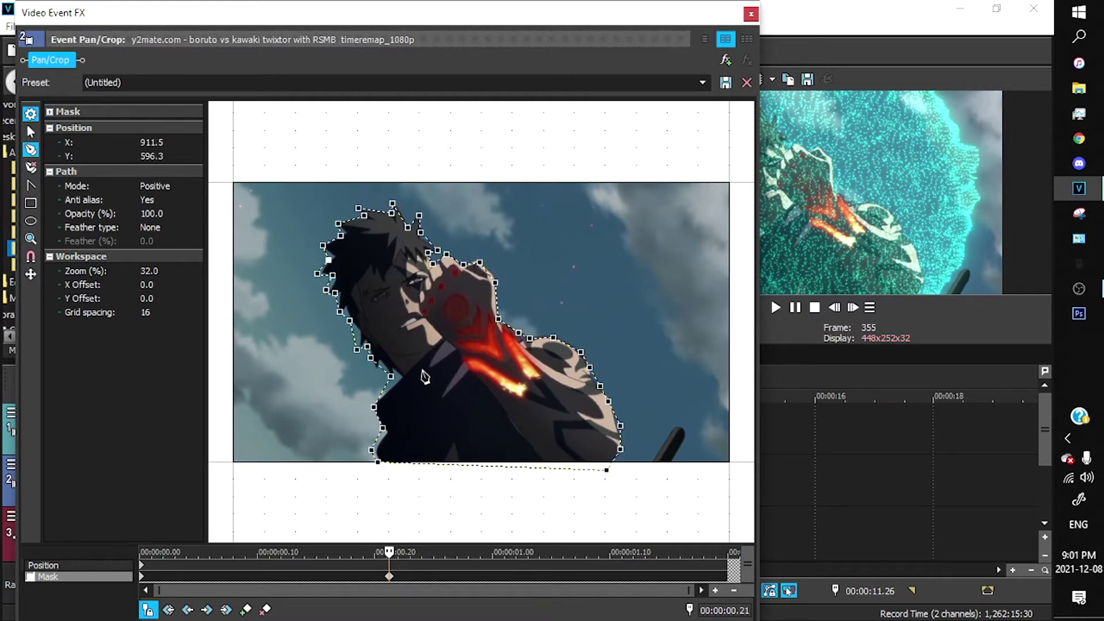
- Nudge the mask's closing point lower, check later frames, then open the shockwave's Pan/Crop
click(379, 475)
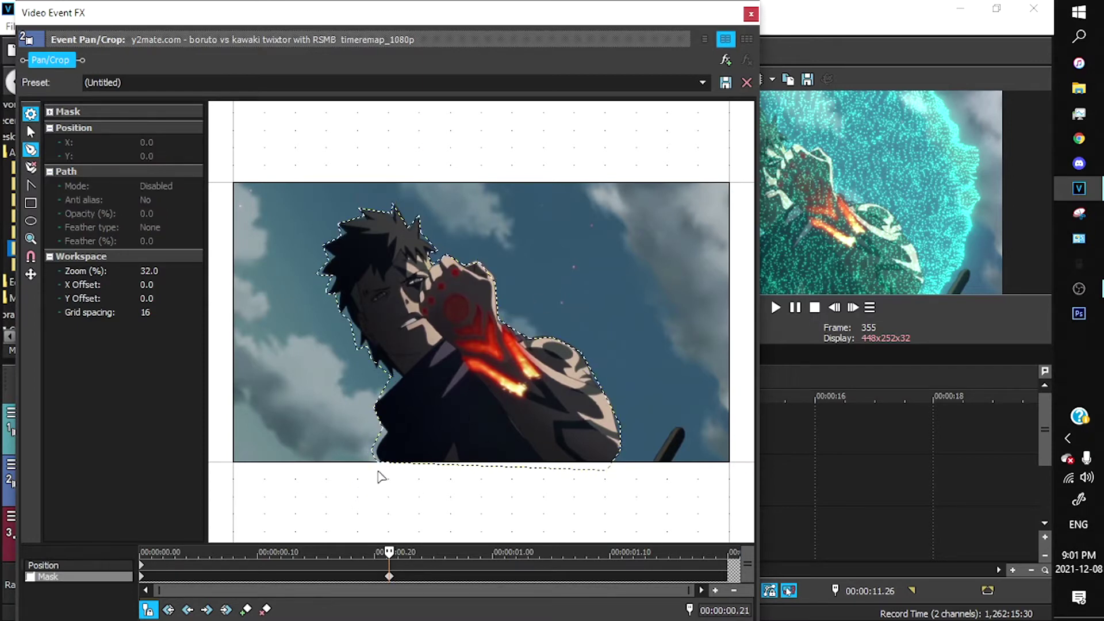
click(378, 462)
drag(378, 464, 379, 468)
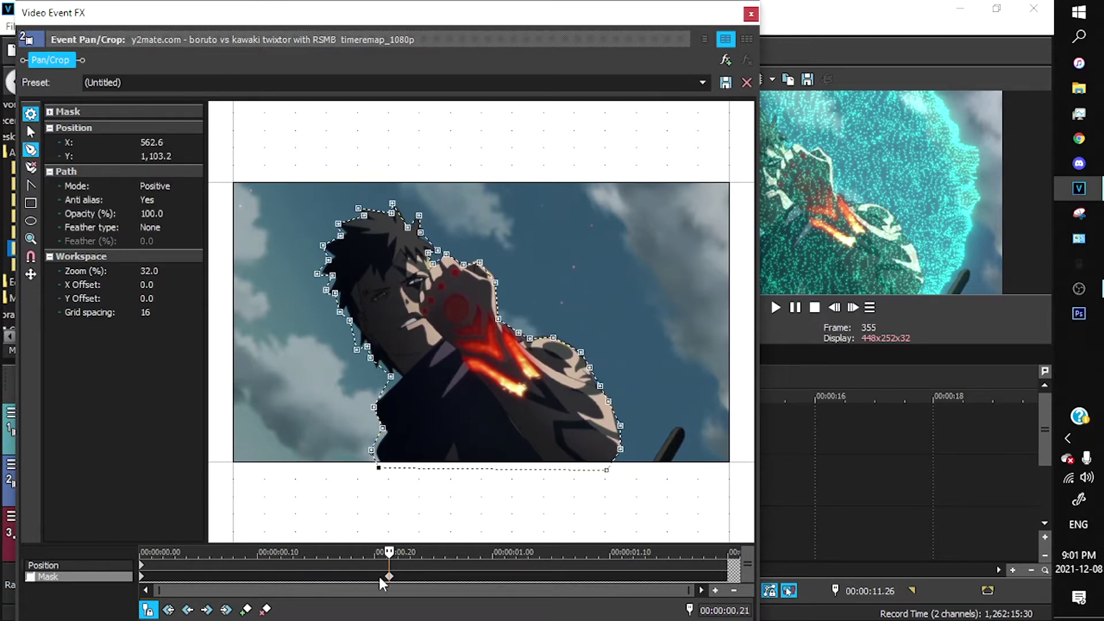
click(406, 575)
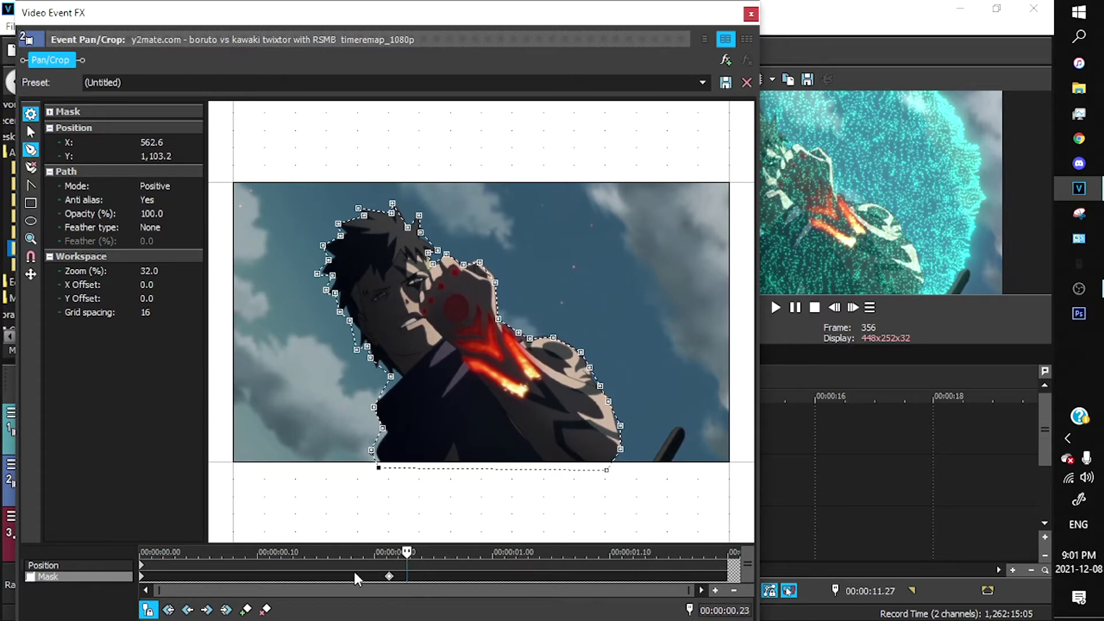
click(413, 574)
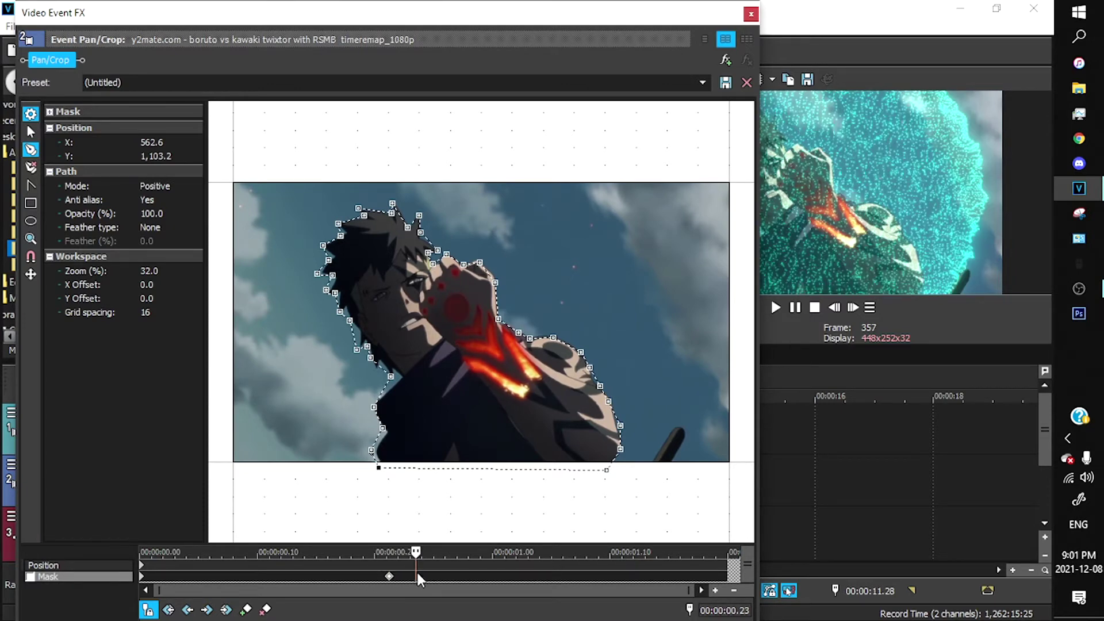
click(749, 15)
click(583, 413)
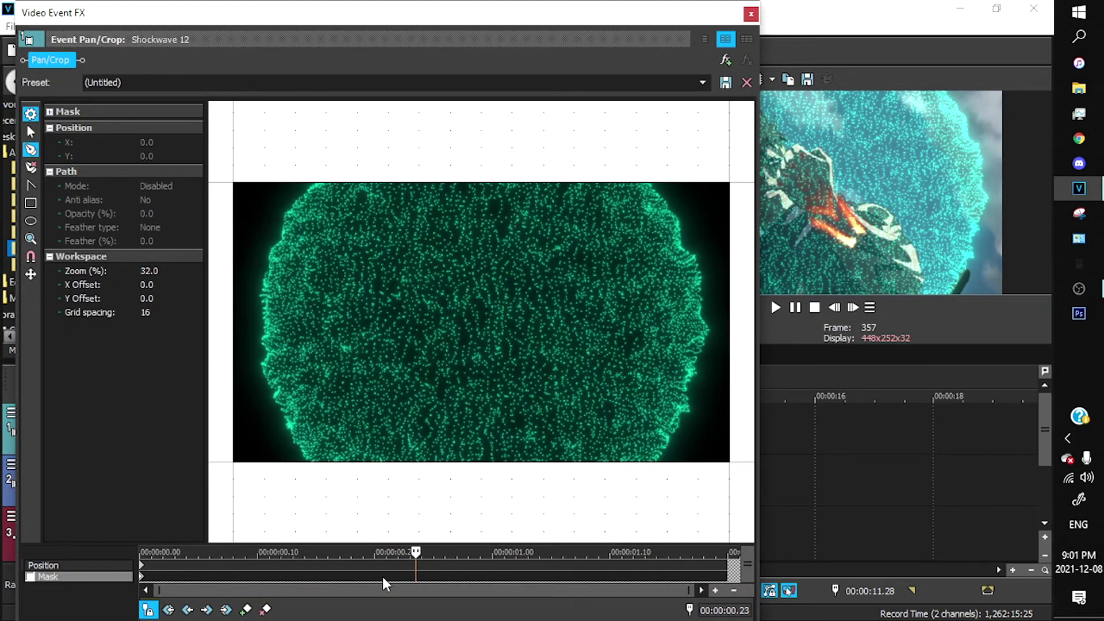
- Enable the Mask on the Shockwave 12 event and set its Path Mode to Negative
click(381, 577)
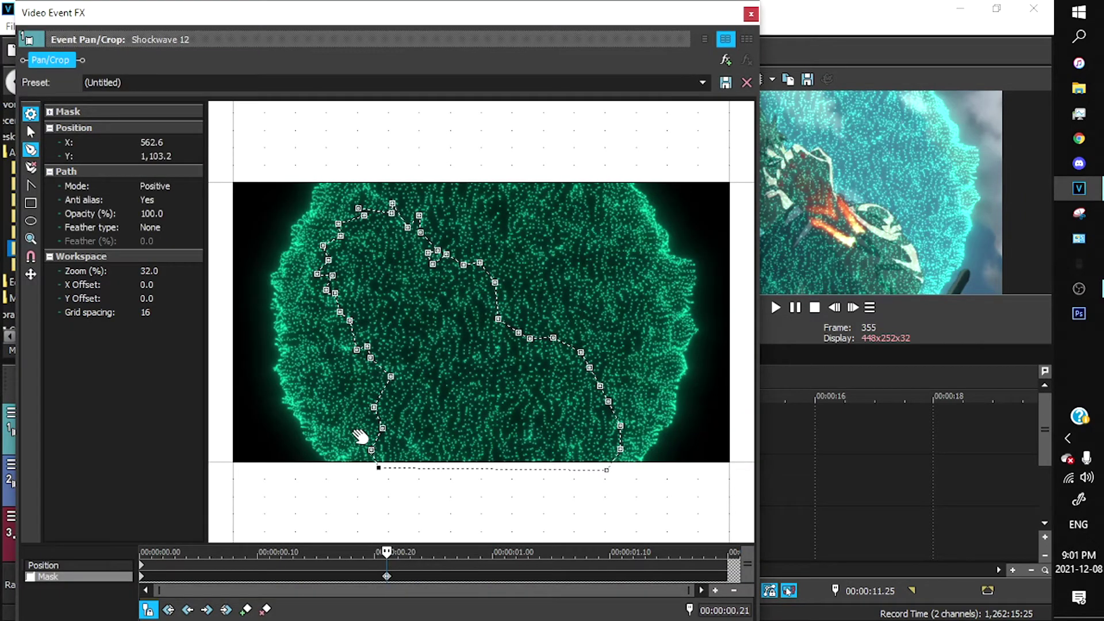
click(187, 557)
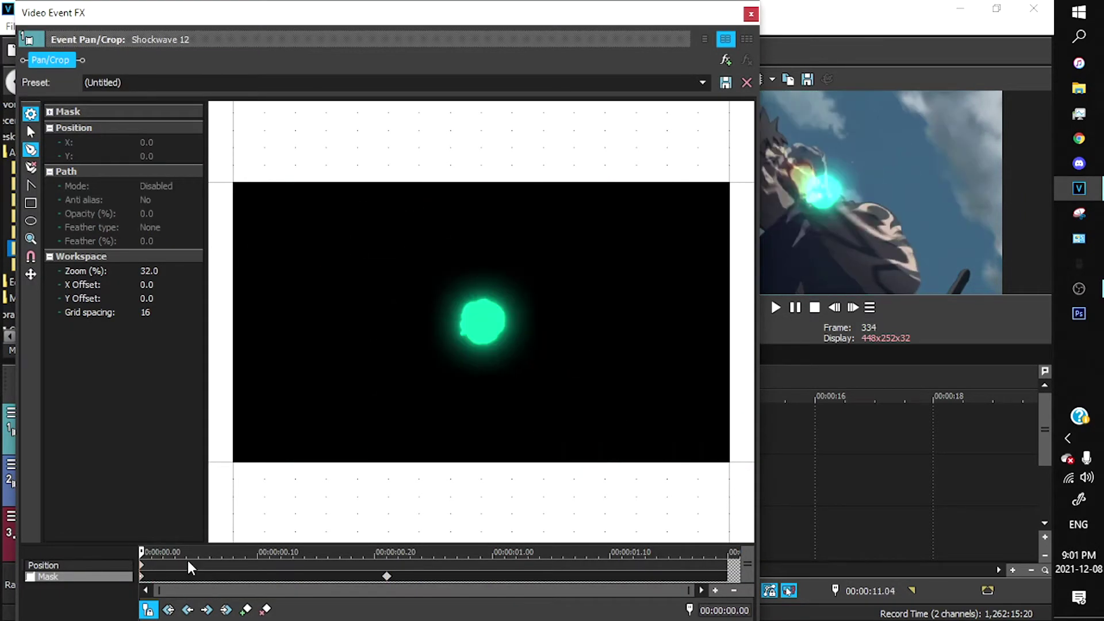
click(387, 576)
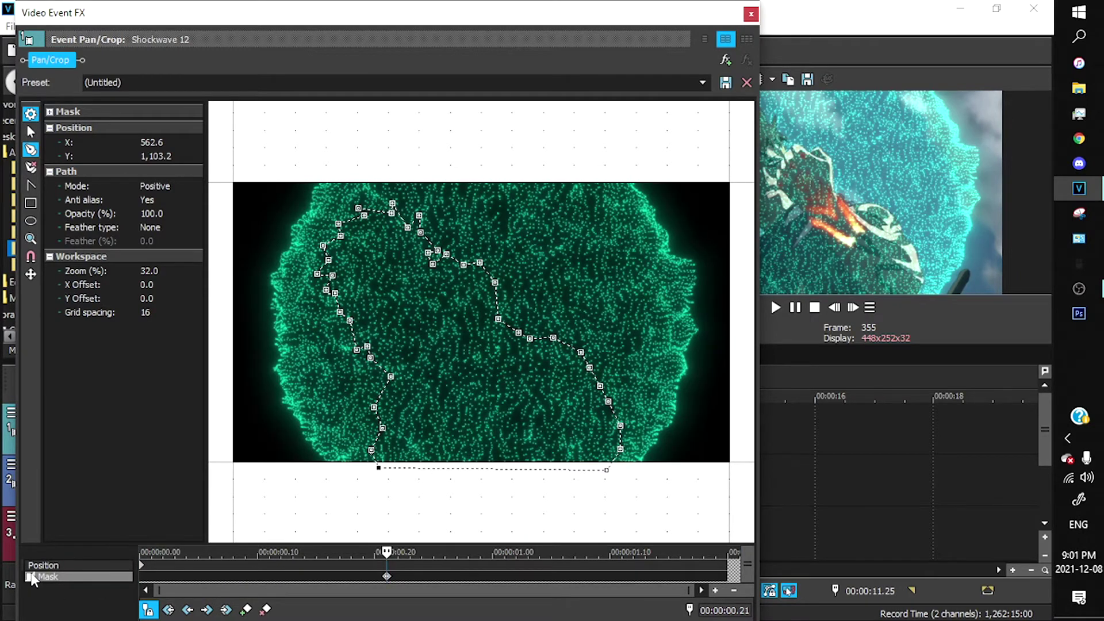
click(31, 577)
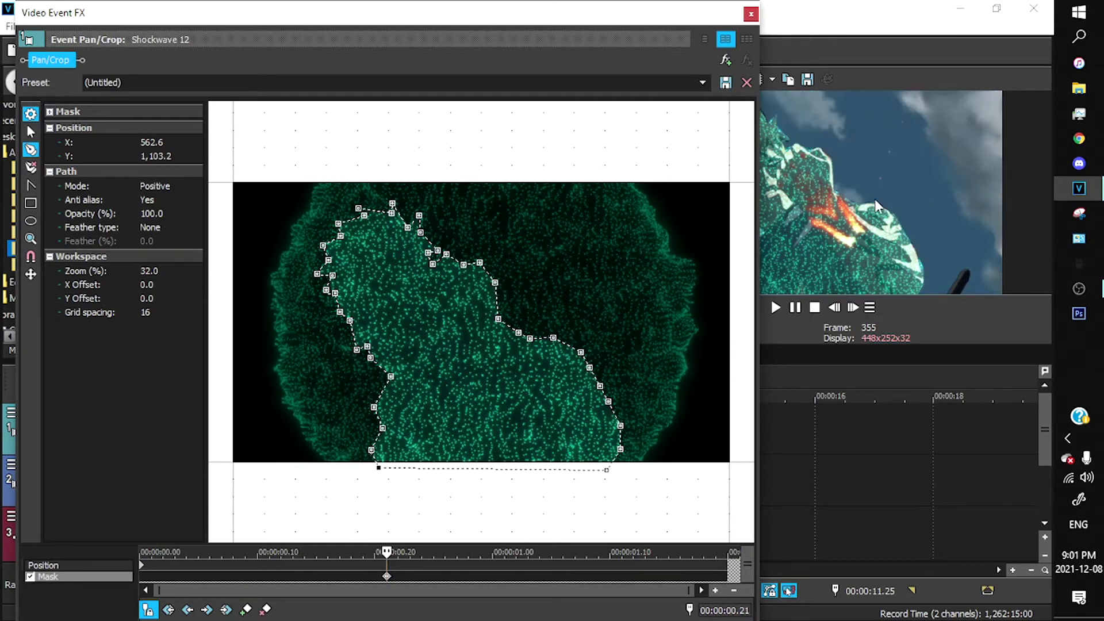
drag(628, 16, 549, 6)
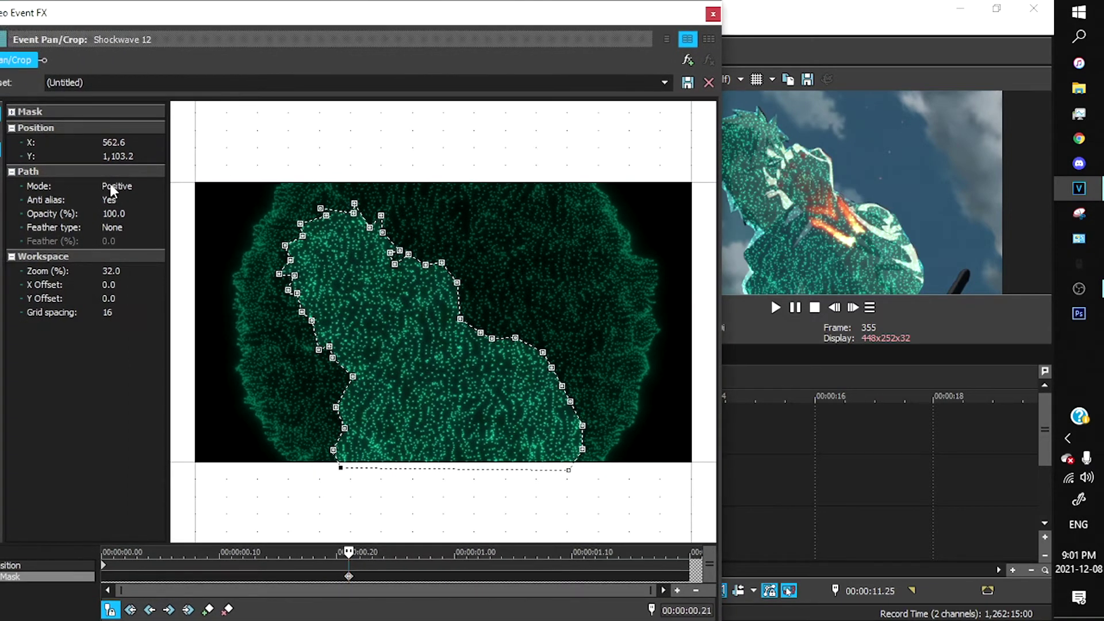
drag(222, 11, 259, 11)
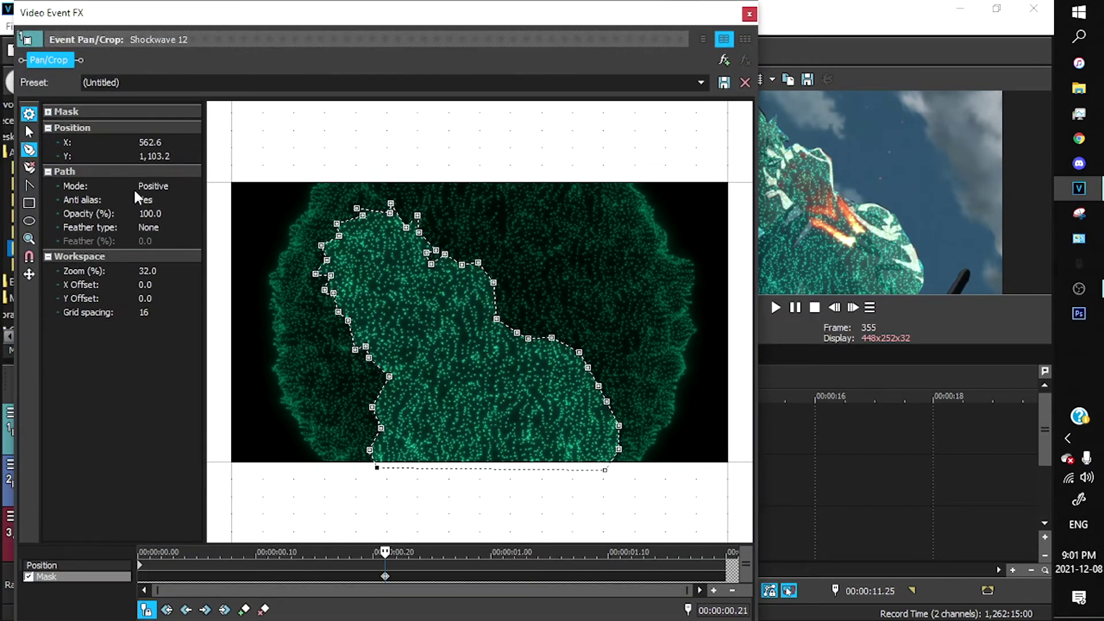
click(147, 186)
click(158, 207)
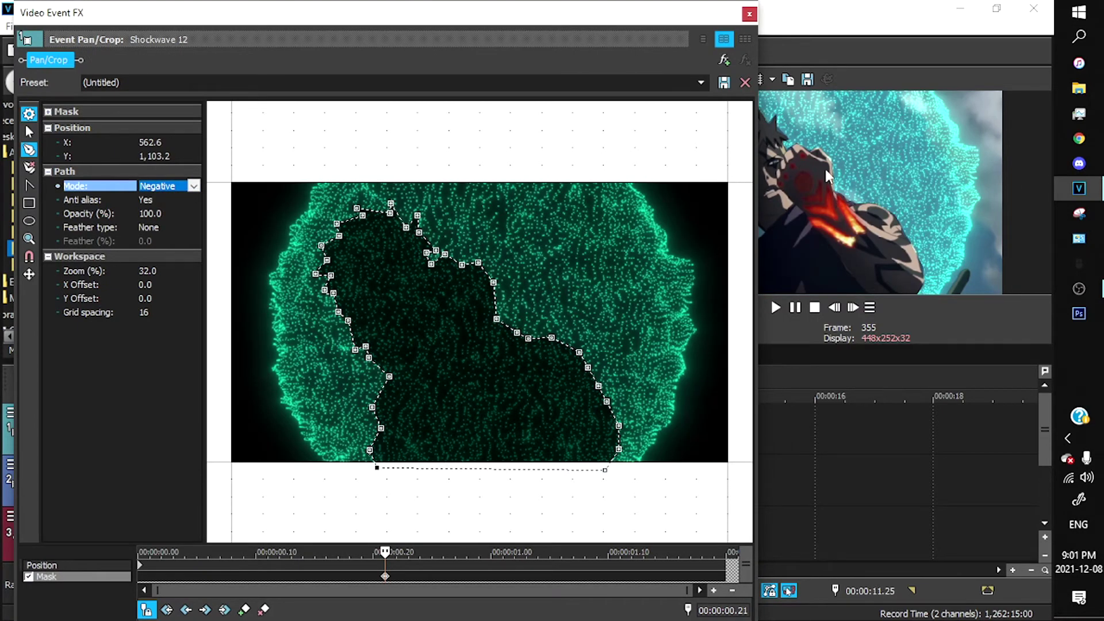
- Set the shockwave mask's Feather type to Both at about 11.2%, then close the editor
drag(562, 4, 500, 5)
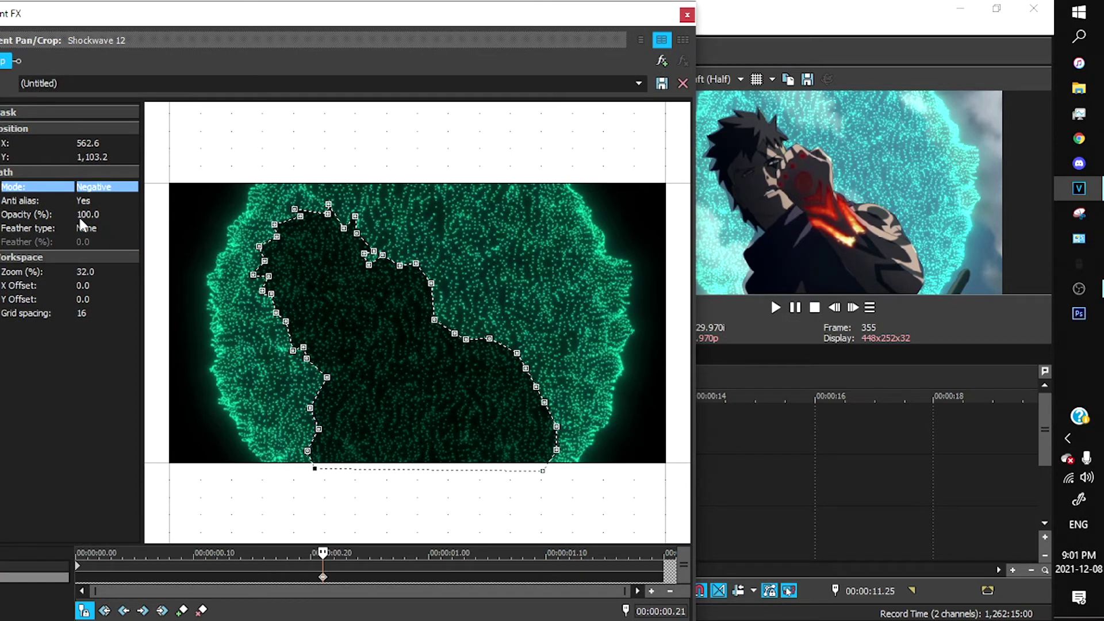
click(92, 228)
click(88, 260)
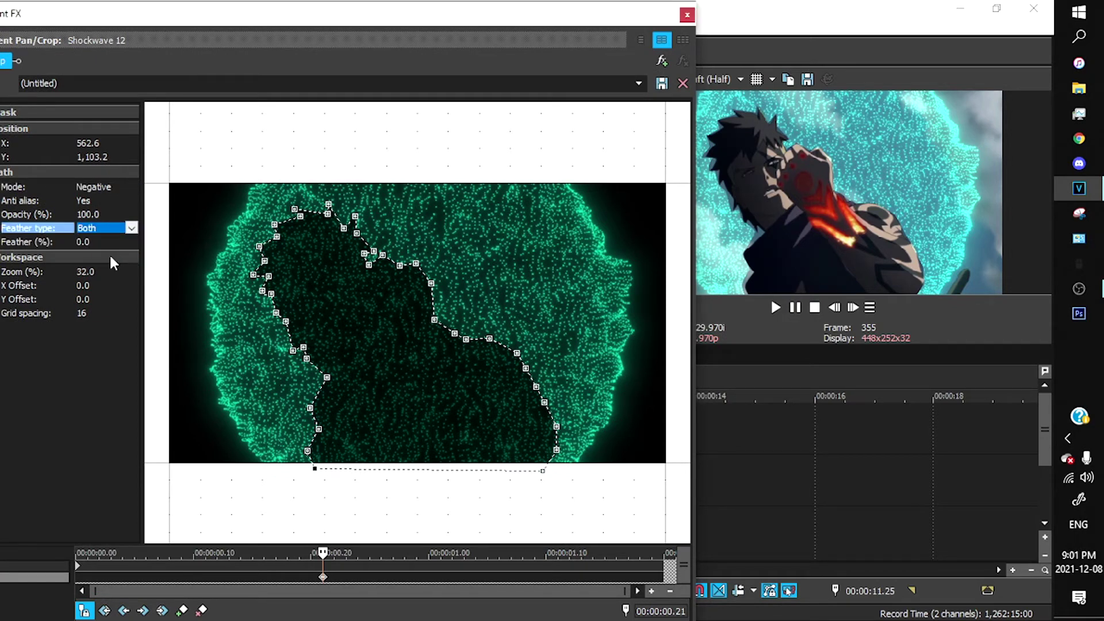
click(95, 242)
click(132, 242)
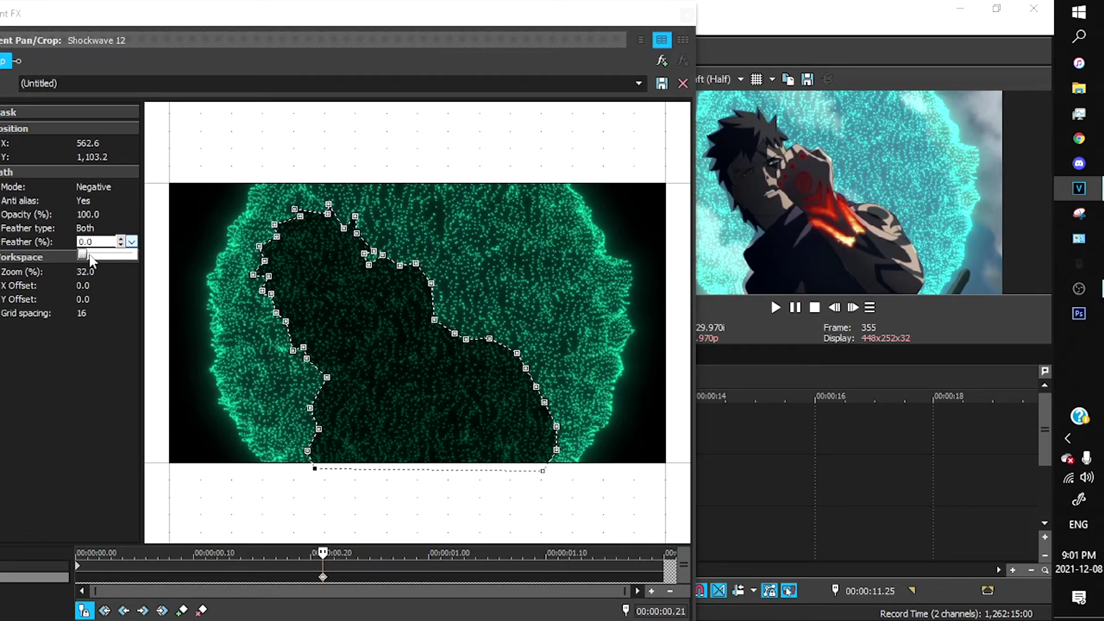
drag(89, 255, 102, 255)
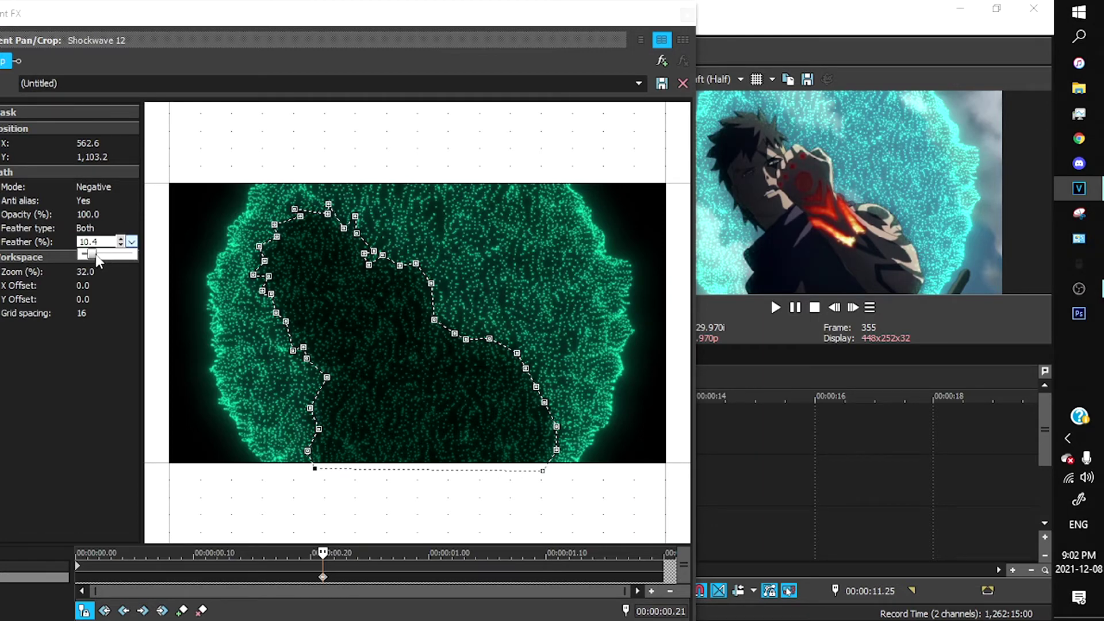
click(683, 8)
double_click(553, 446)
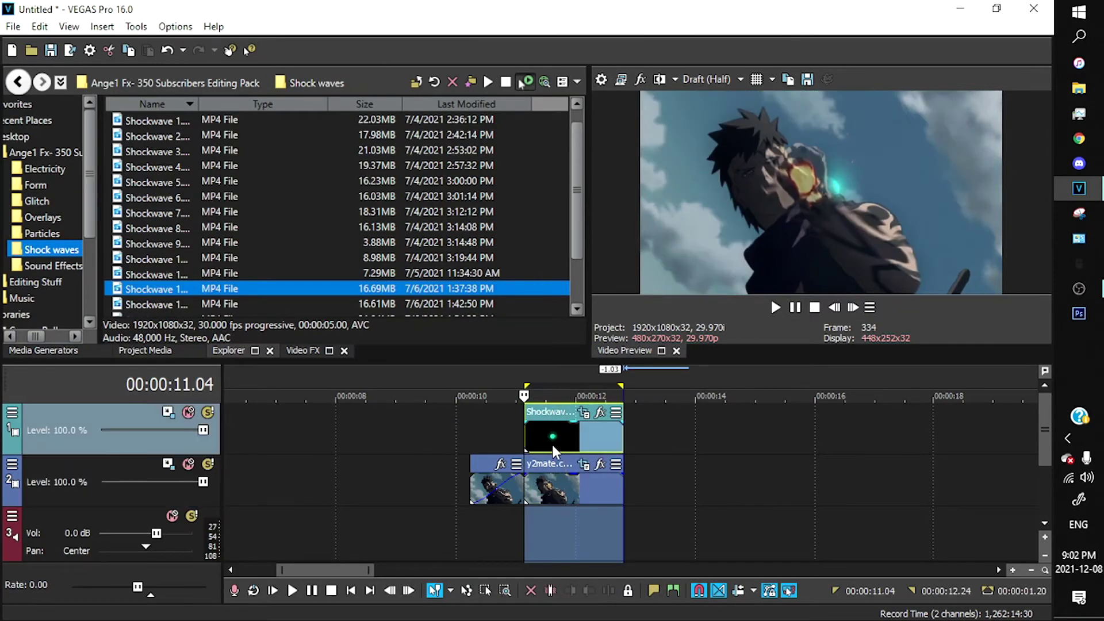
key(space)
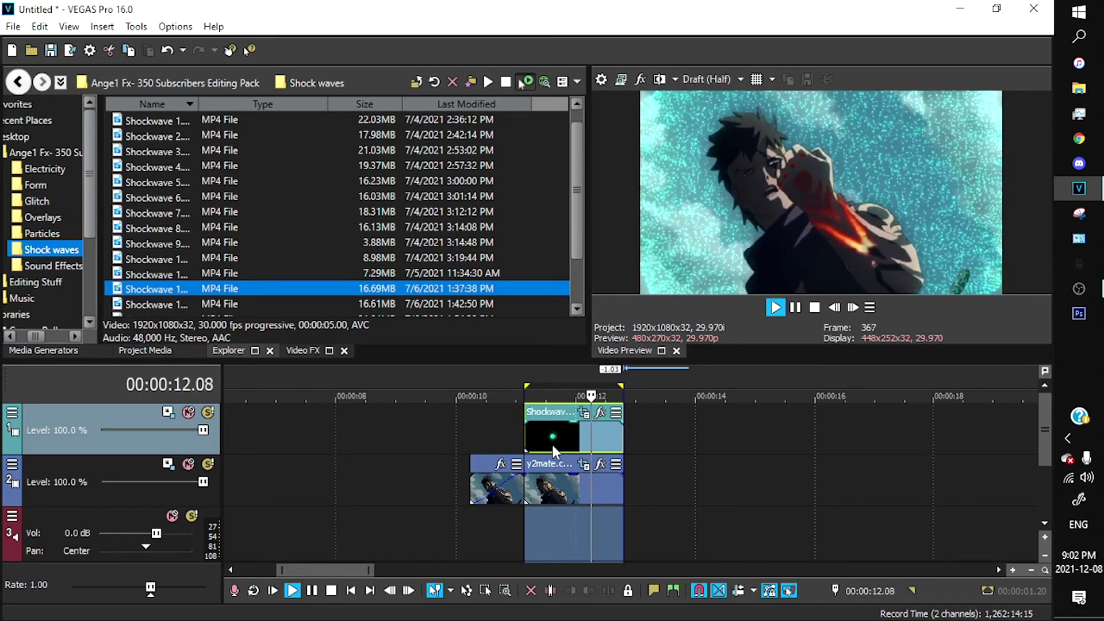
key(space)
key(space)
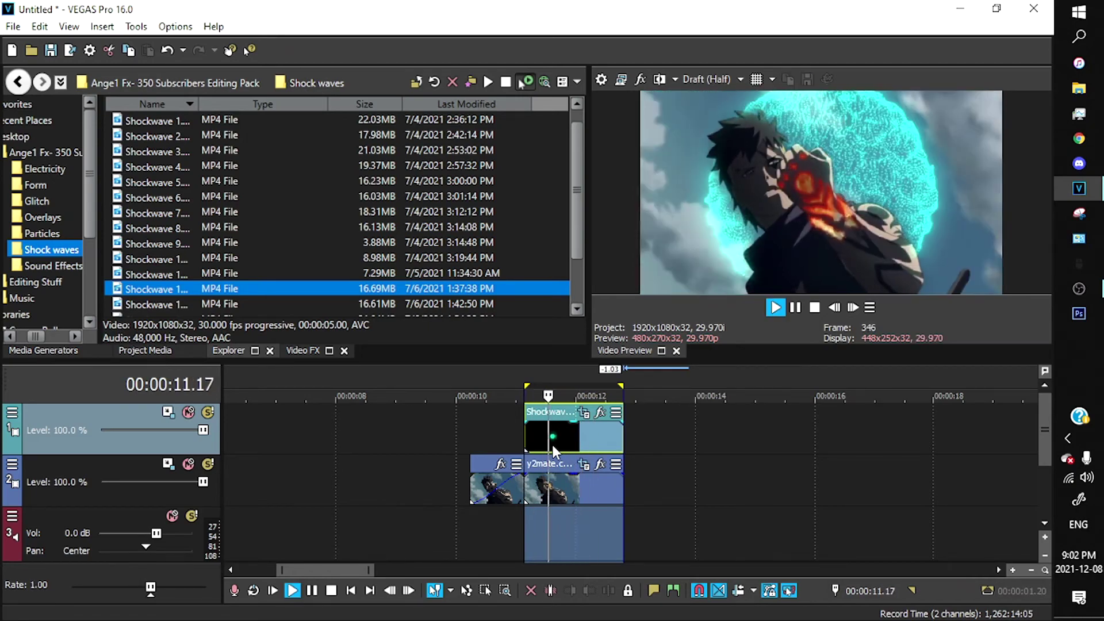
click(476, 432)
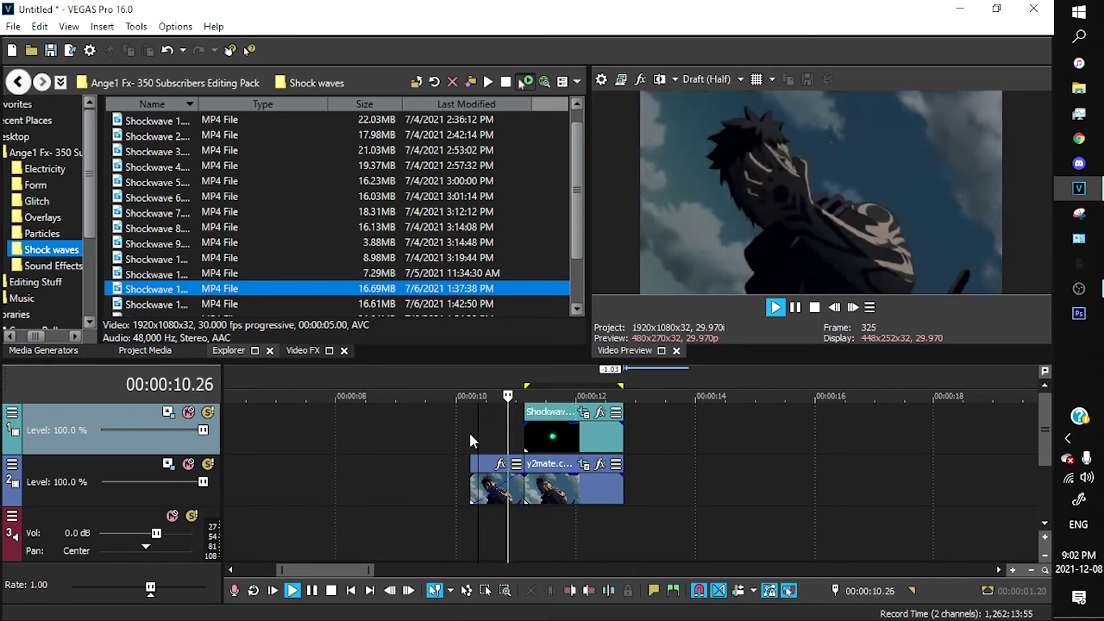
click(542, 432)
key(Return)
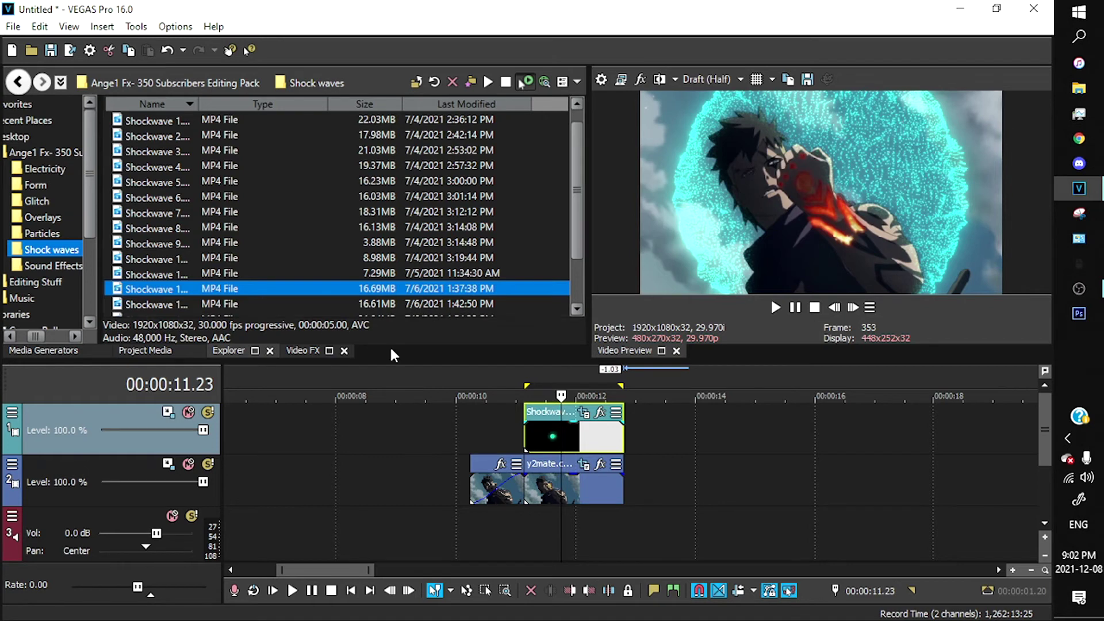
- Apply a Color Corrector (Secondary) effect from Video FX to the Shockwave 12 clip
click(298, 352)
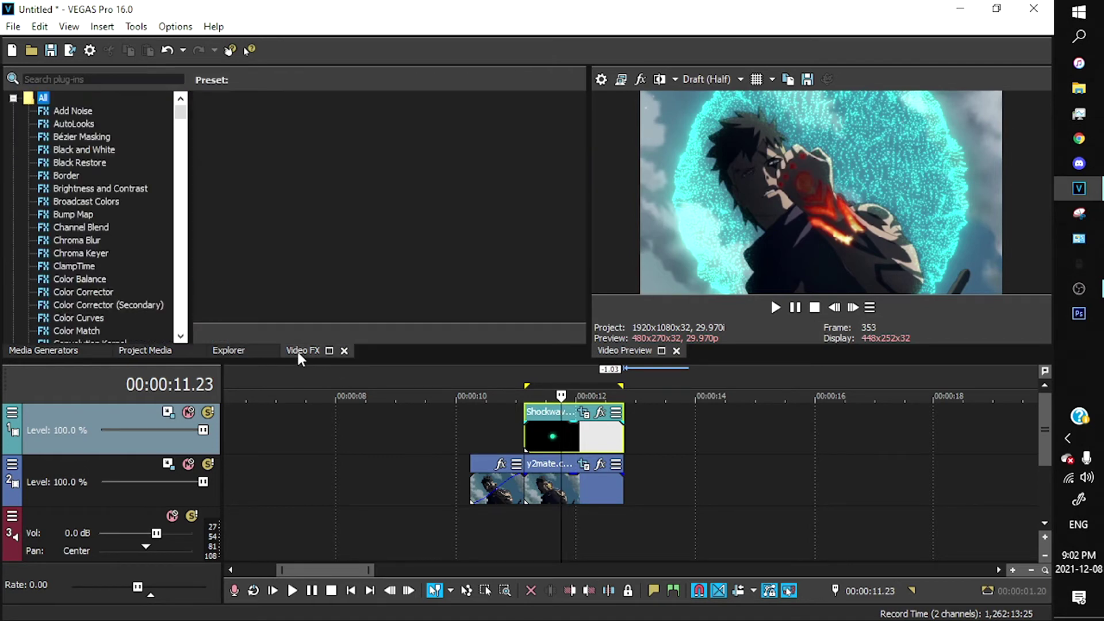
click(126, 304)
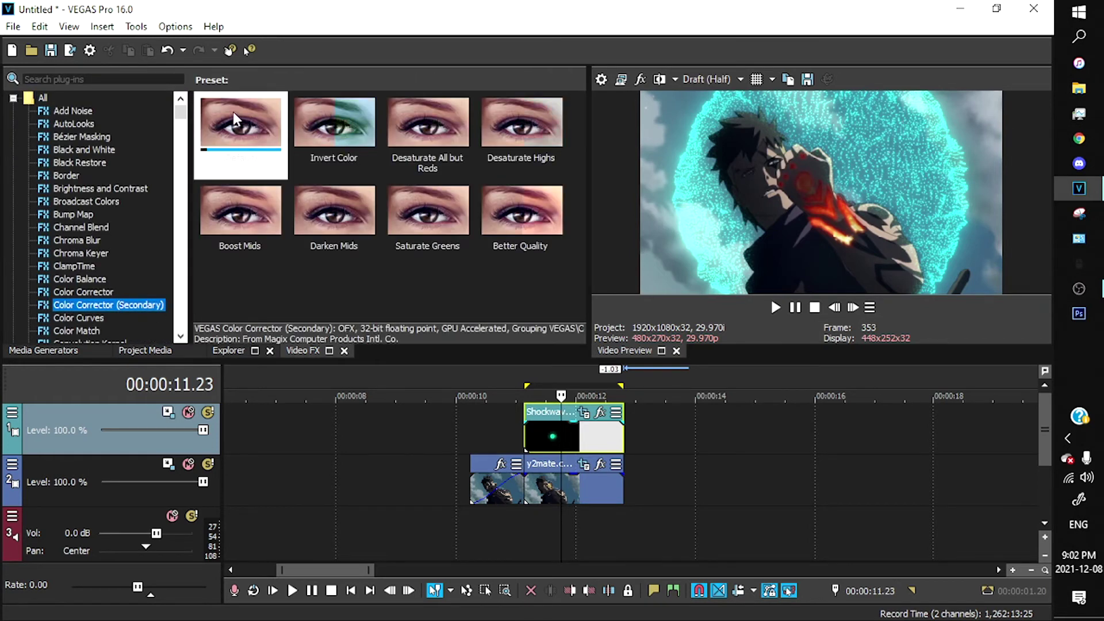
drag(213, 148, 577, 421)
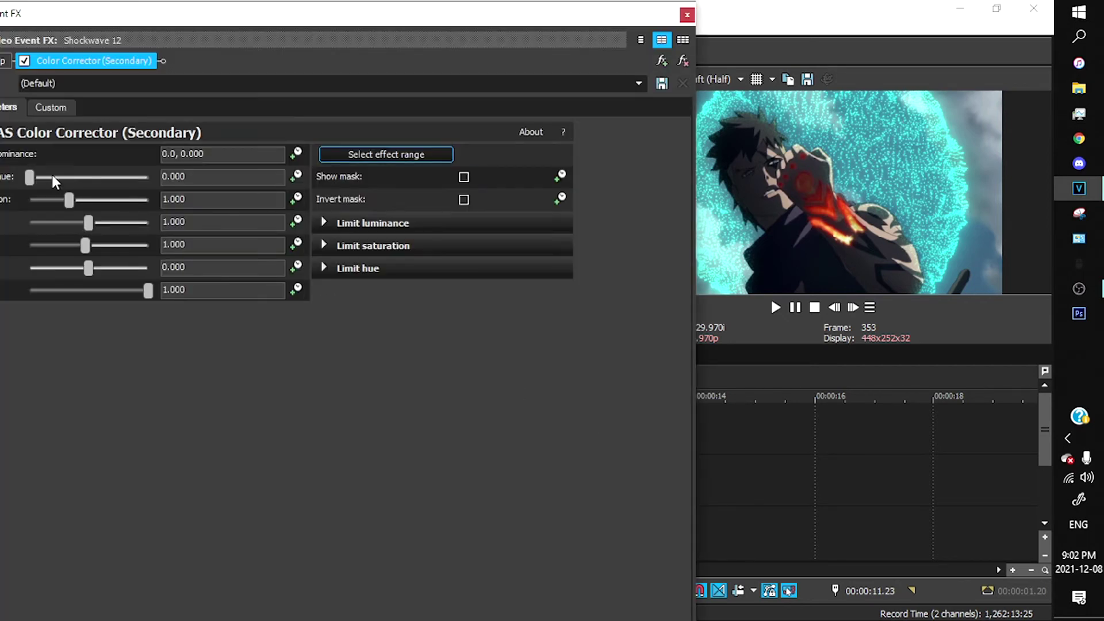
- Shift the corrector's hue to about 196 and set saturation to 1.3
drag(29, 176, 95, 184)
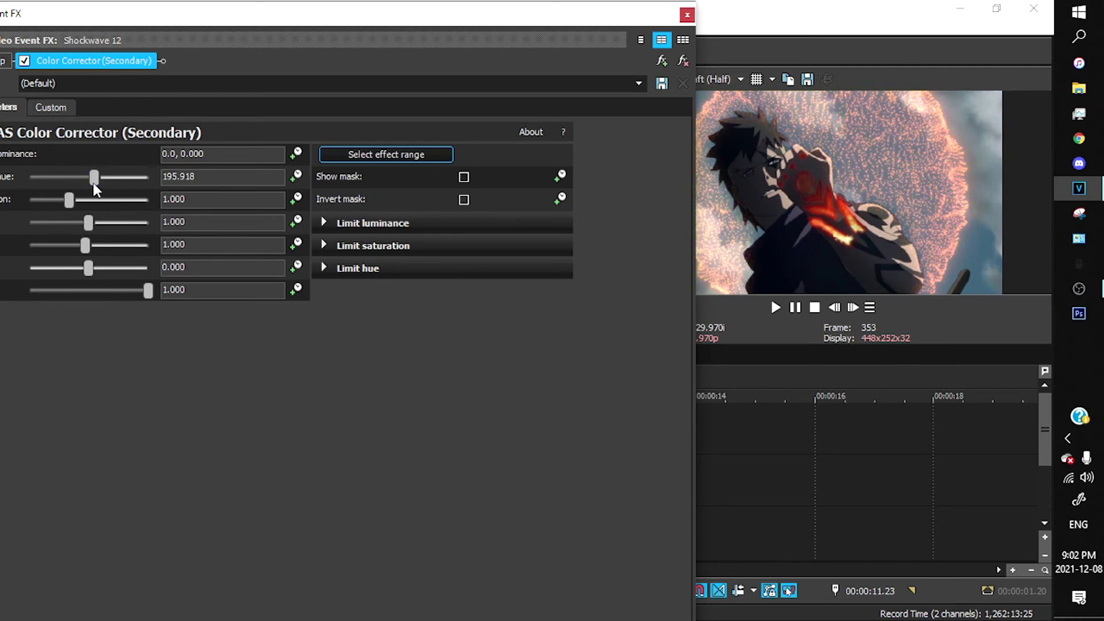
double_click(200, 197)
text(2)
key(Return)
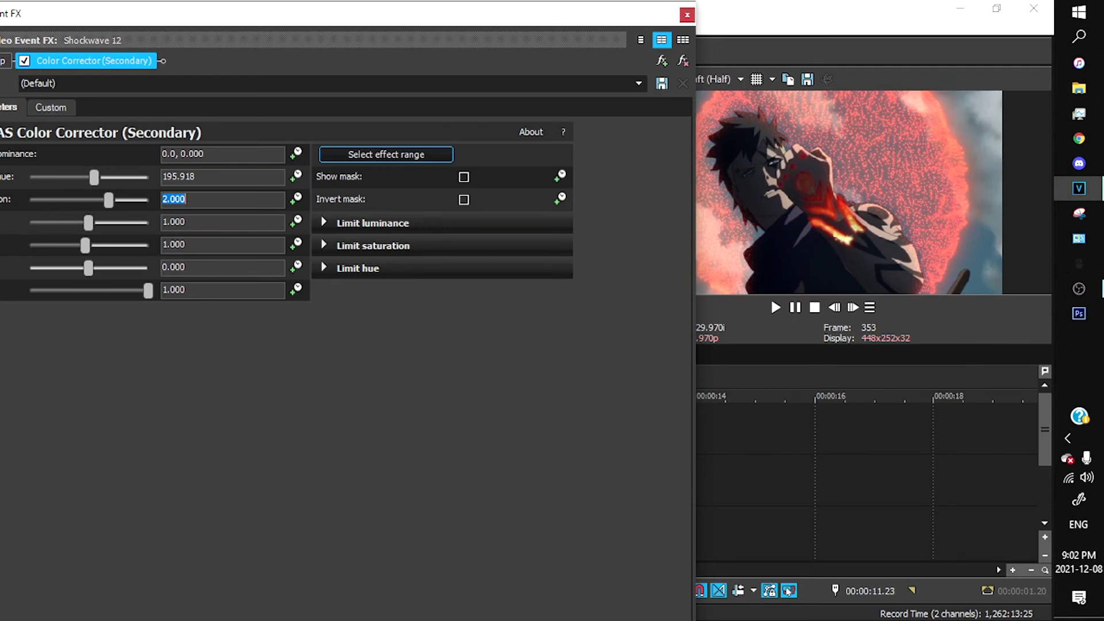
text(1.3)
key(Return)
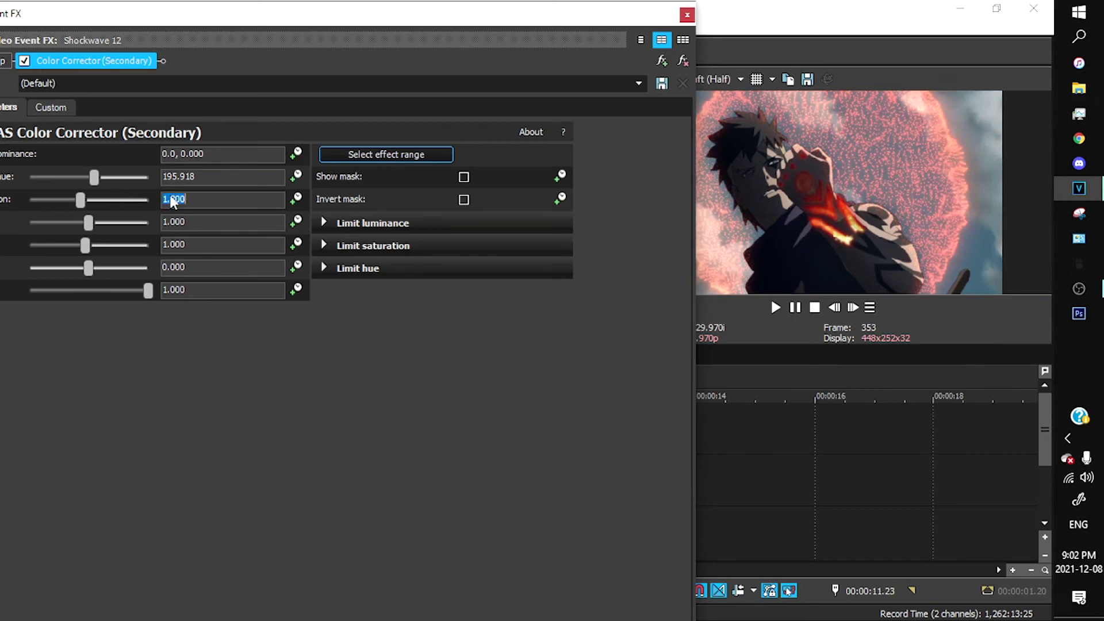
- Save the project, close the colour corrector and move the playhead before the shockwave
key(ctrl+s)
click(715, 398)
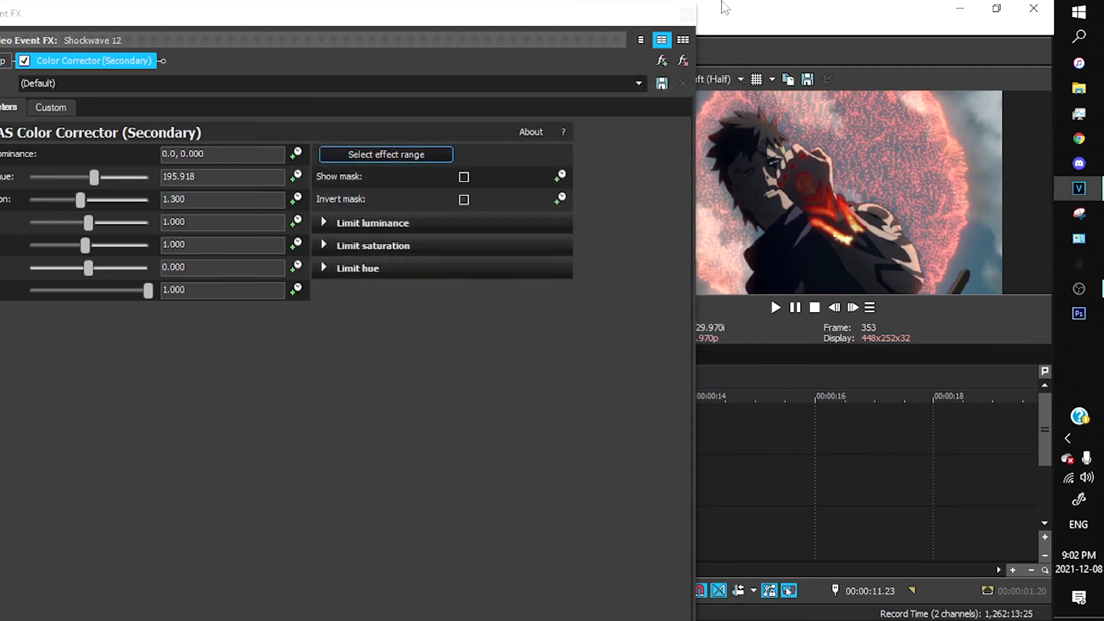
click(686, 14)
click(474, 437)
key(space)
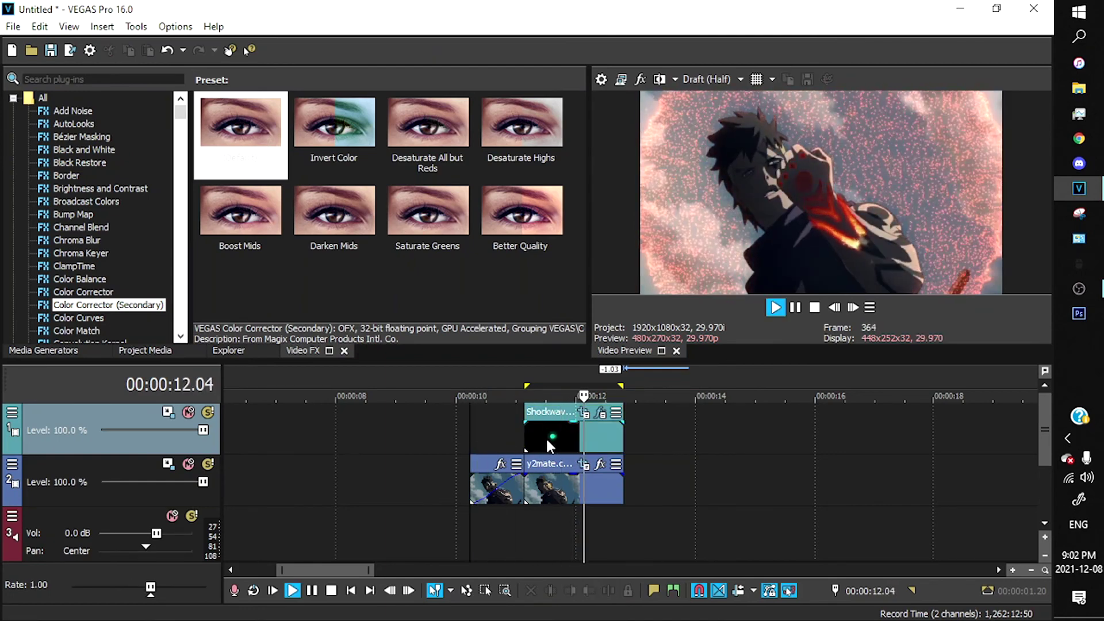
key(space)
key(space)
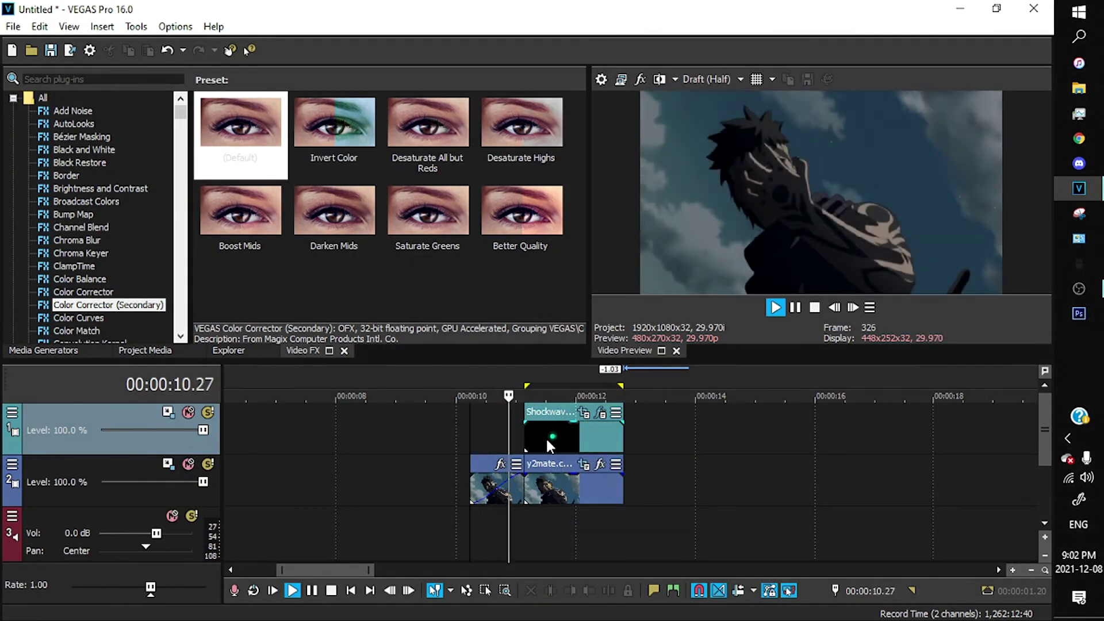